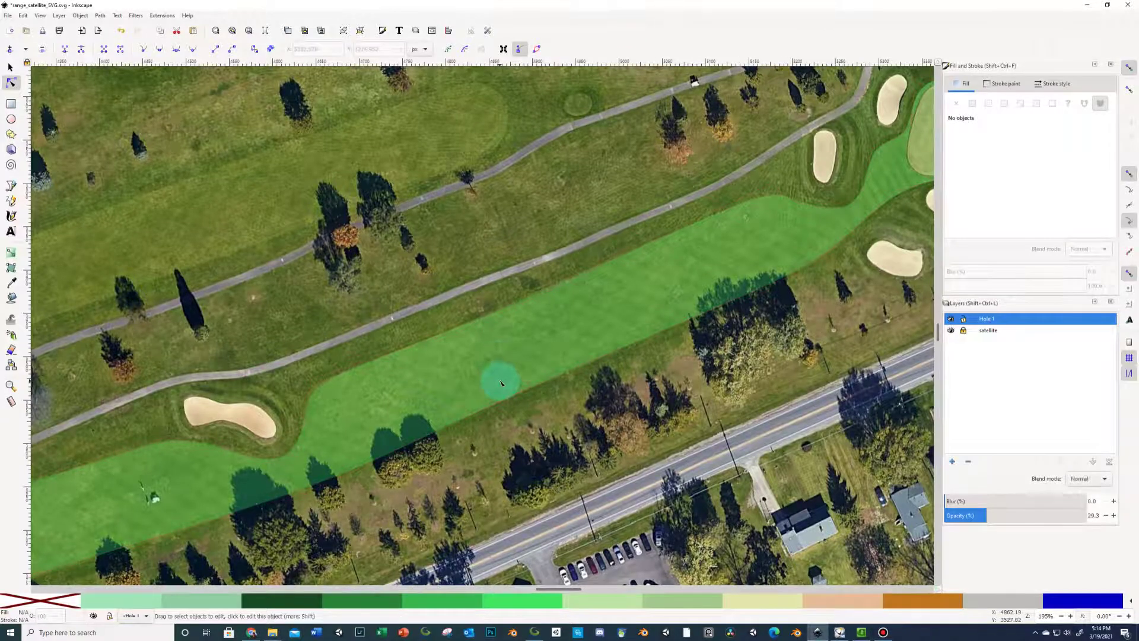
Raise the Hole 1 layer opacity from 29.3 to 100 and switch to the Selector tool.
scroll(501, 382, "down", 3)
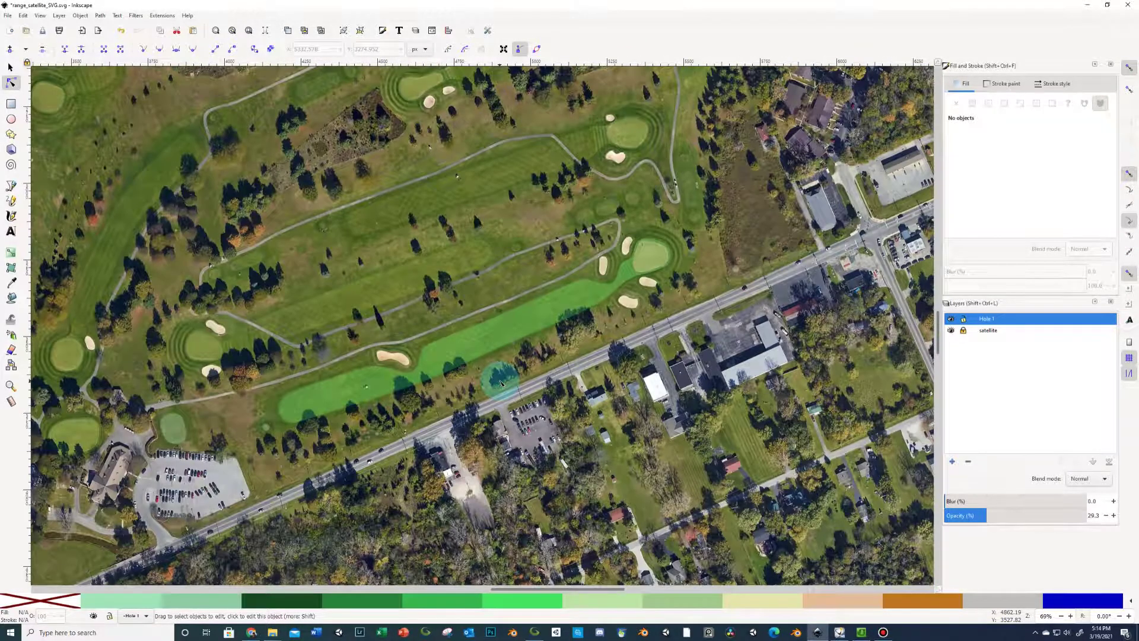
scroll(501, 383, "up", 1)
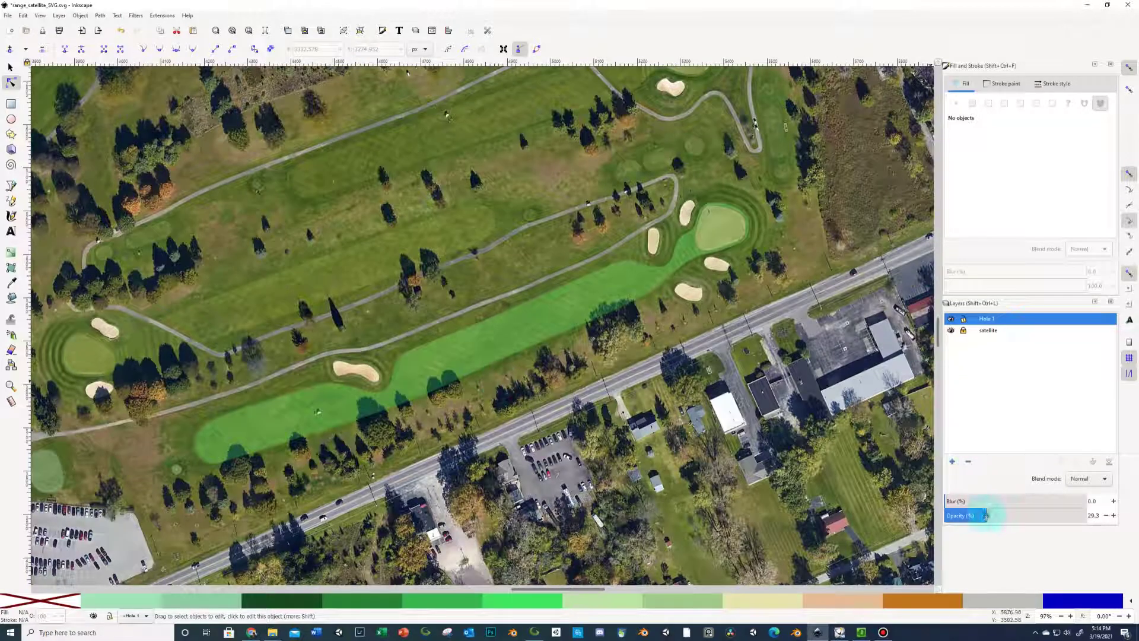
left_click_drag(966, 514, 1097, 515)
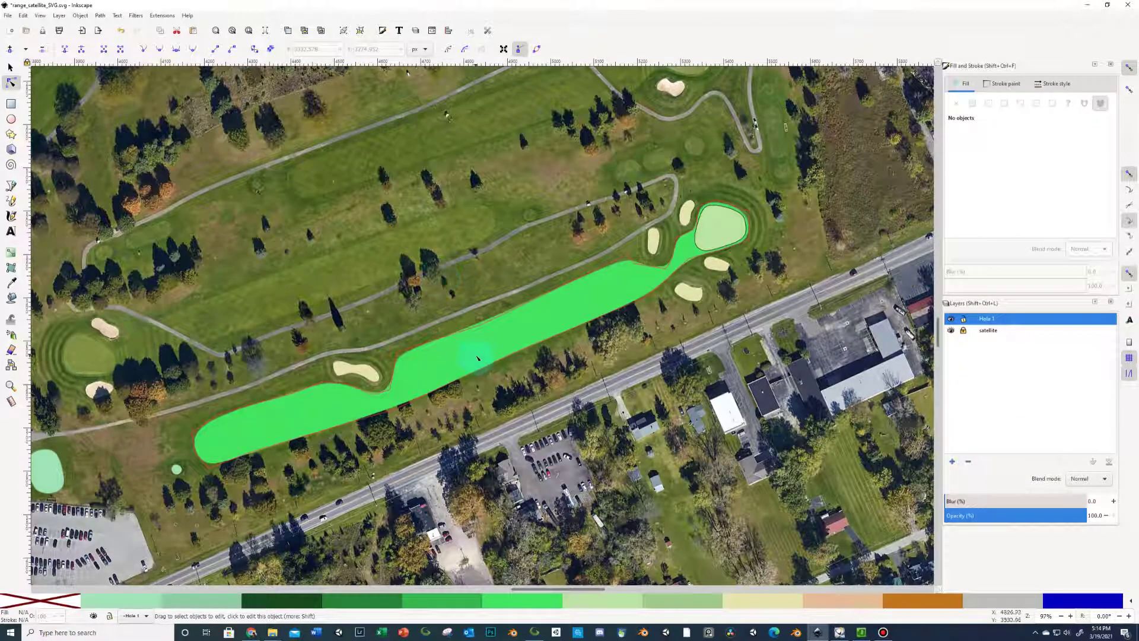
left_click(10, 66)
left_click(417, 336)
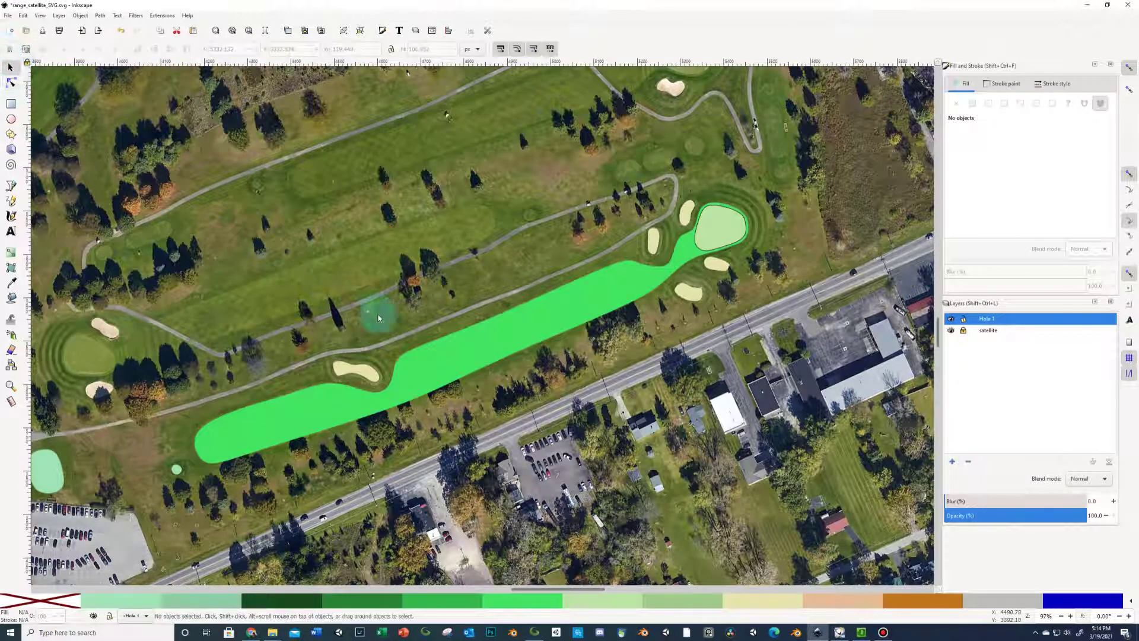
Raise the fairway to the top and fill it with the darker green #36B74D.
left_click(466, 363)
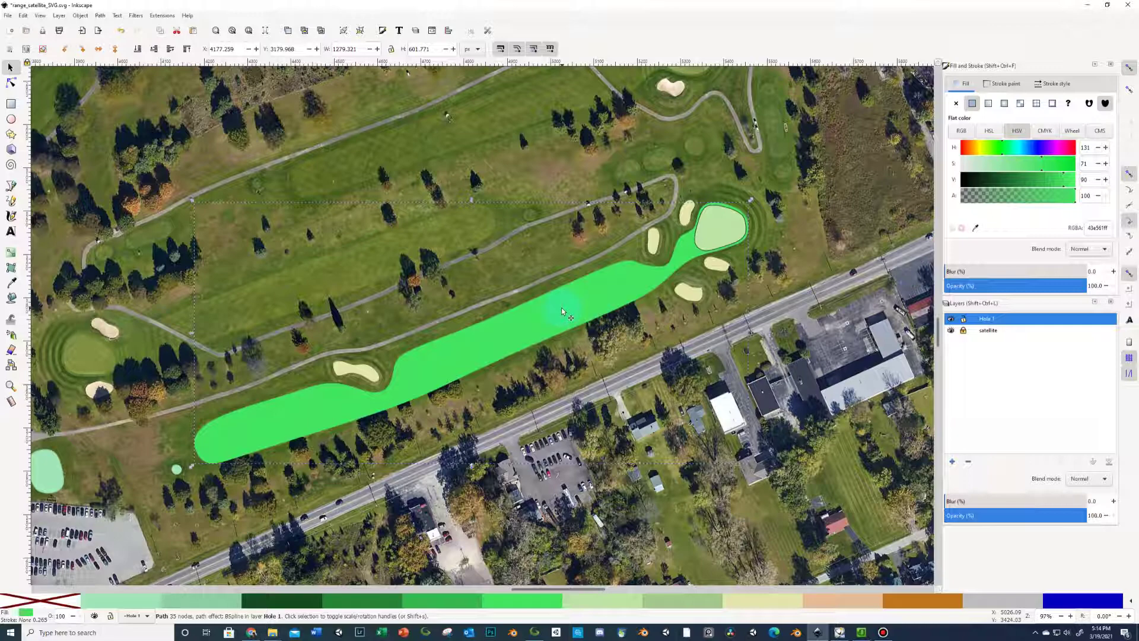
key("Home")
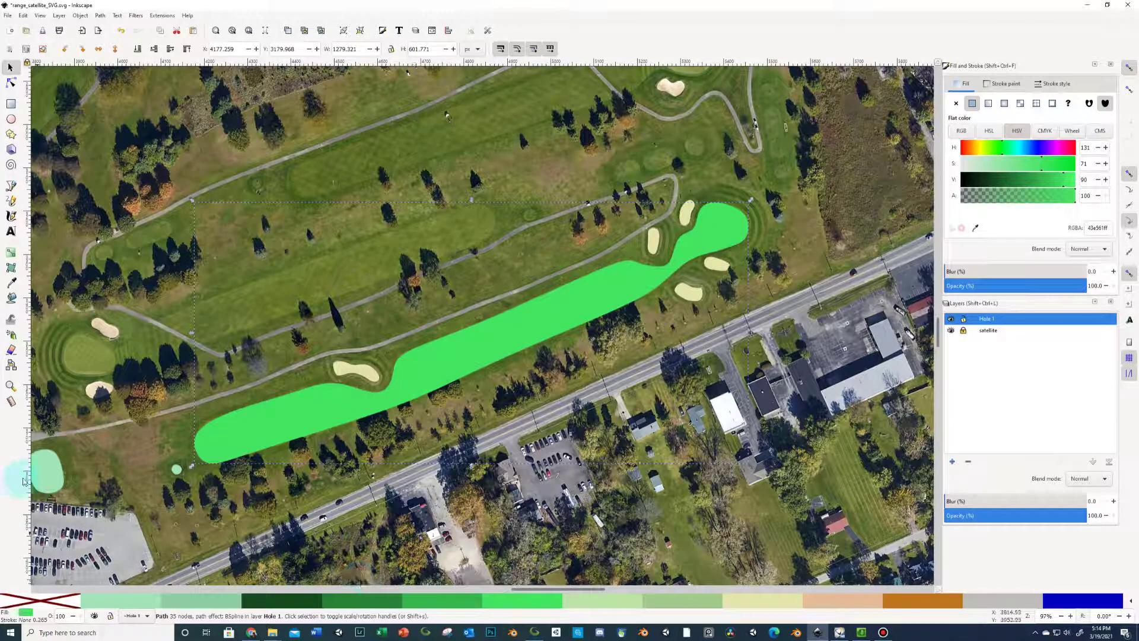
right_click(469, 602)
left_click(490, 549)
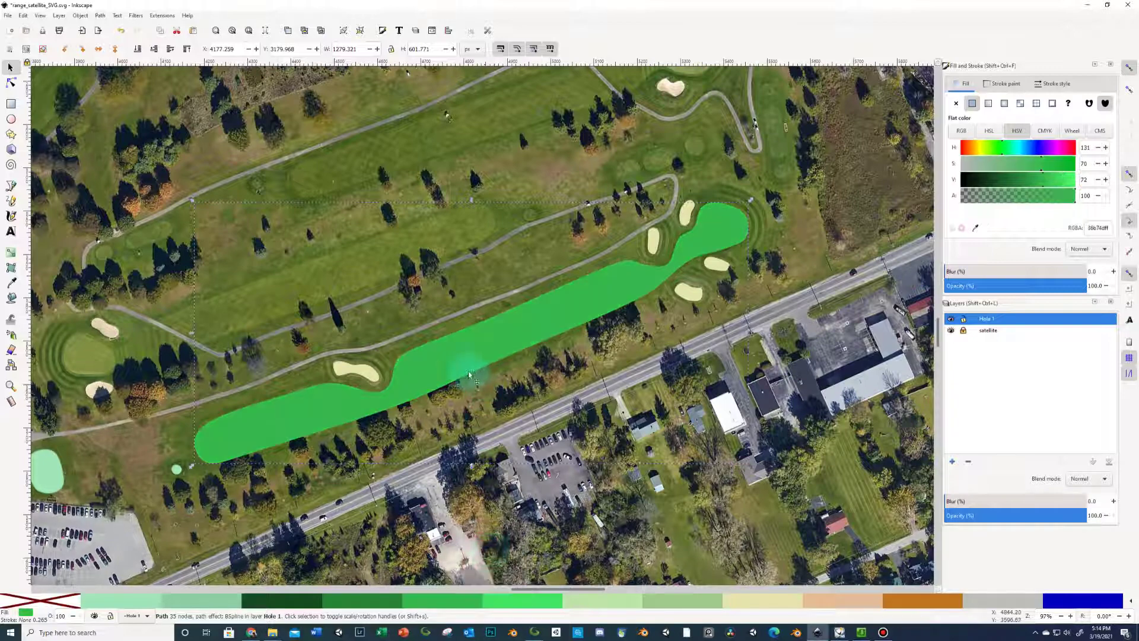
key("plus")
key("plus")
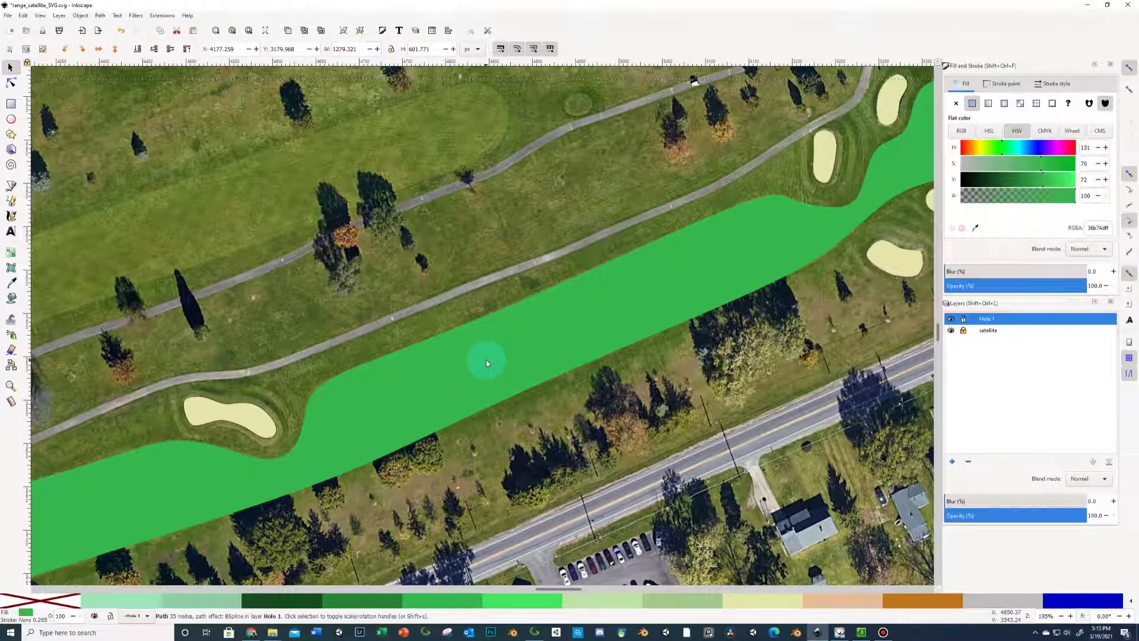
Convert the fairway BSpline to a plain path, union it, outset it, and nudge it up-left.
key("ctrl+shift+c")
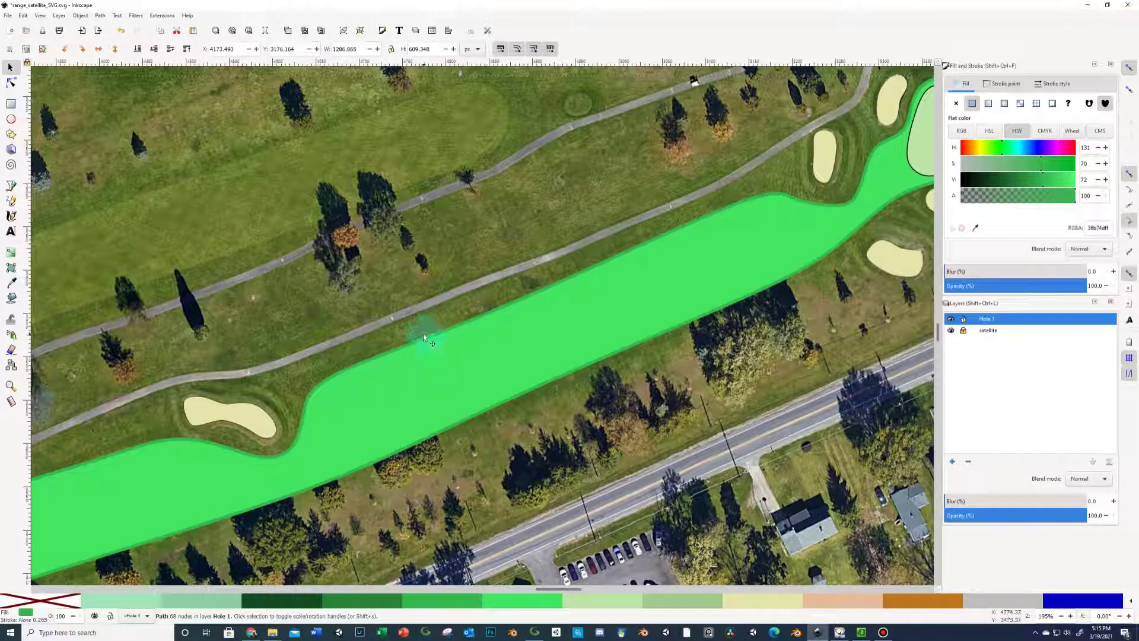
key("ctrl+minus")
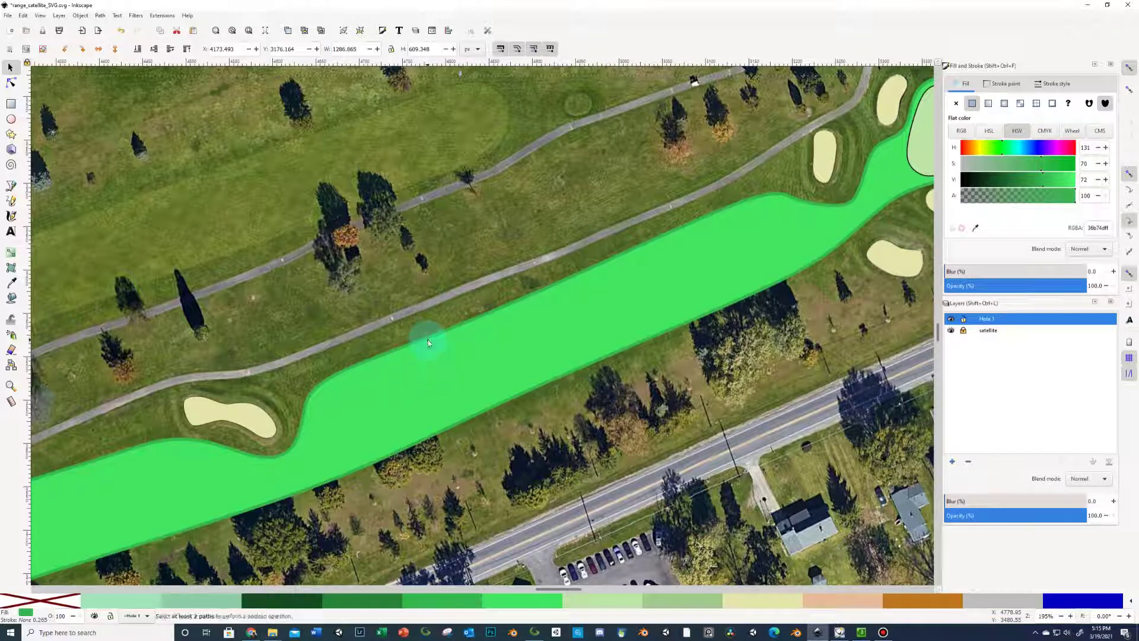
key("ctrl+plus")
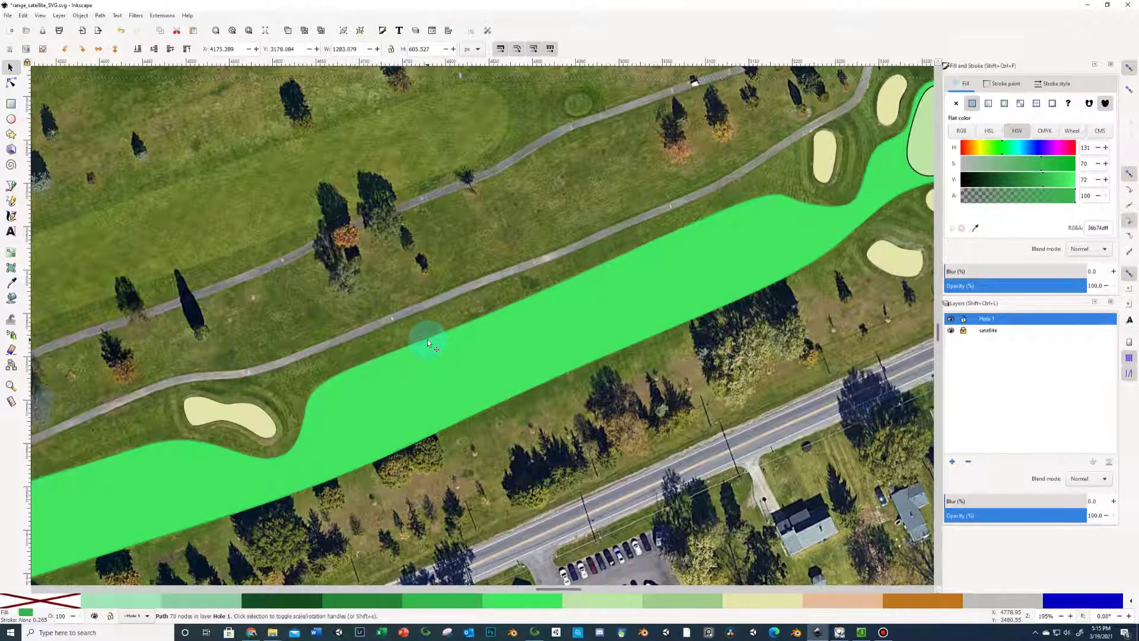
key("ctrl+parenright")
key("Left")
key("Up")
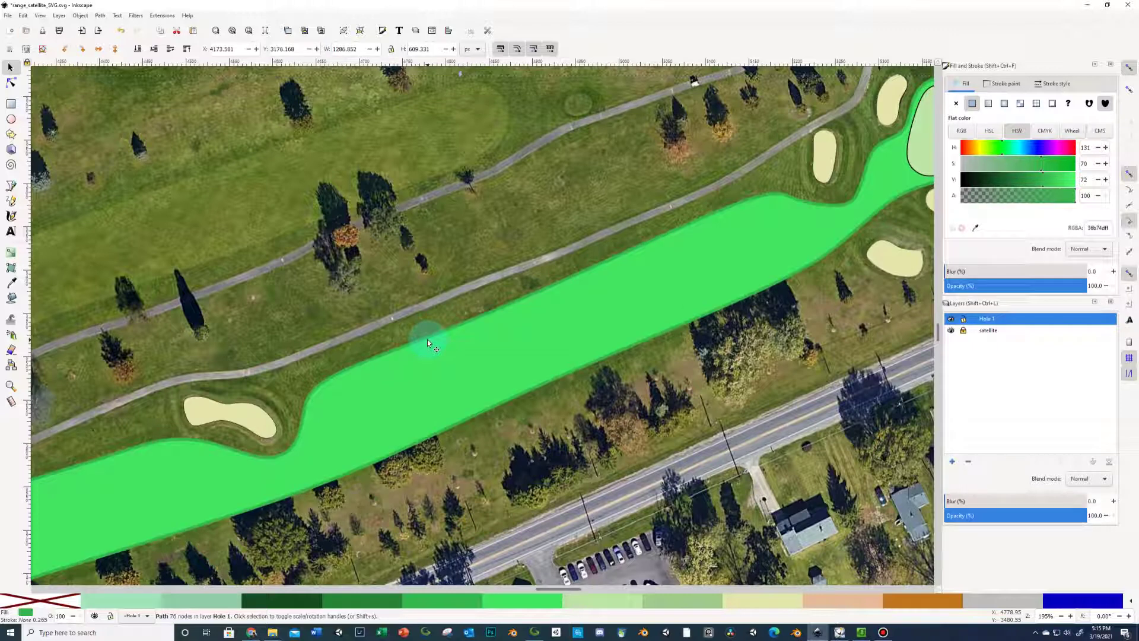
scroll(362, 415, "down", 5)
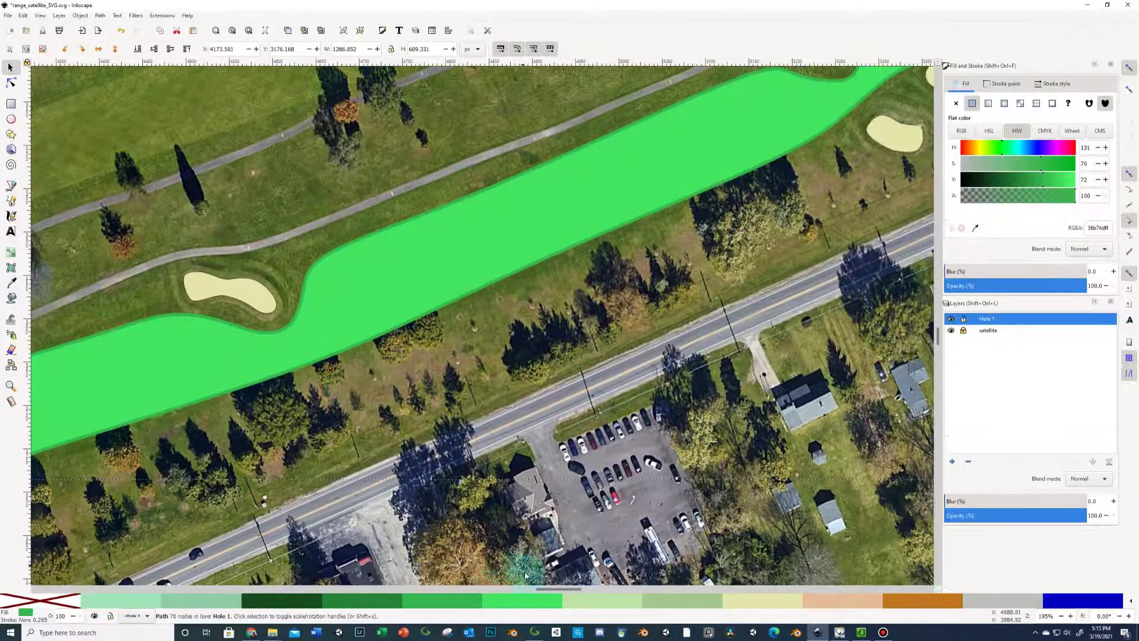
left_click_drag(543, 589, 523, 590)
scroll(425, 461, "down", 1)
scroll(431, 462, "up", 1)
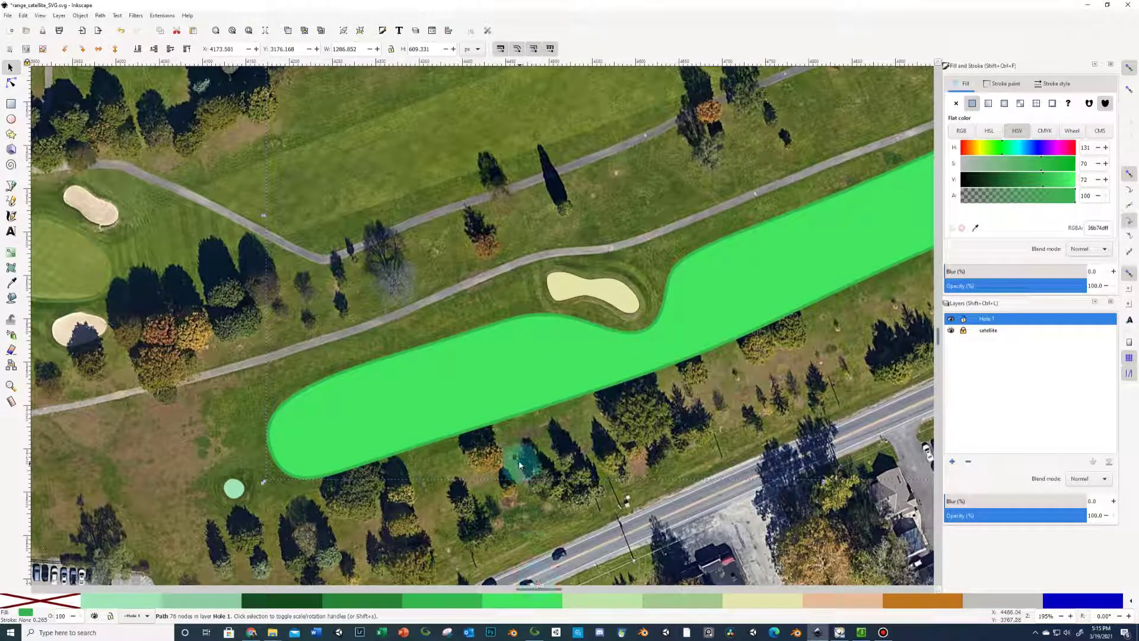
scroll(519, 465, "down", 1)
scroll(519, 465, "down", 3)
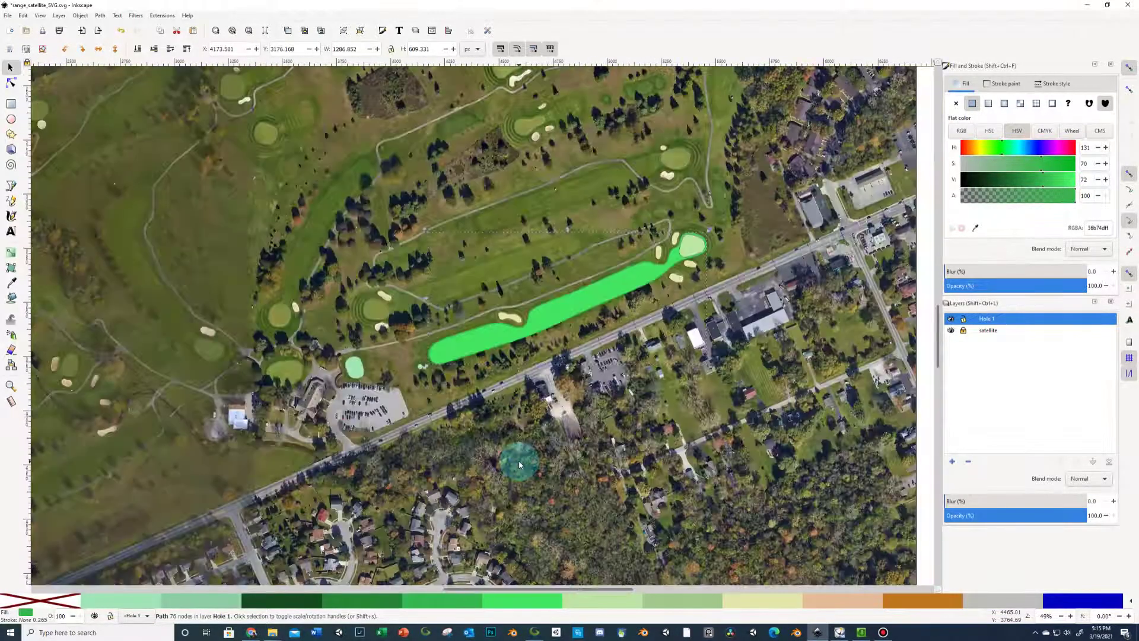
scroll(508, 410, "up", 1)
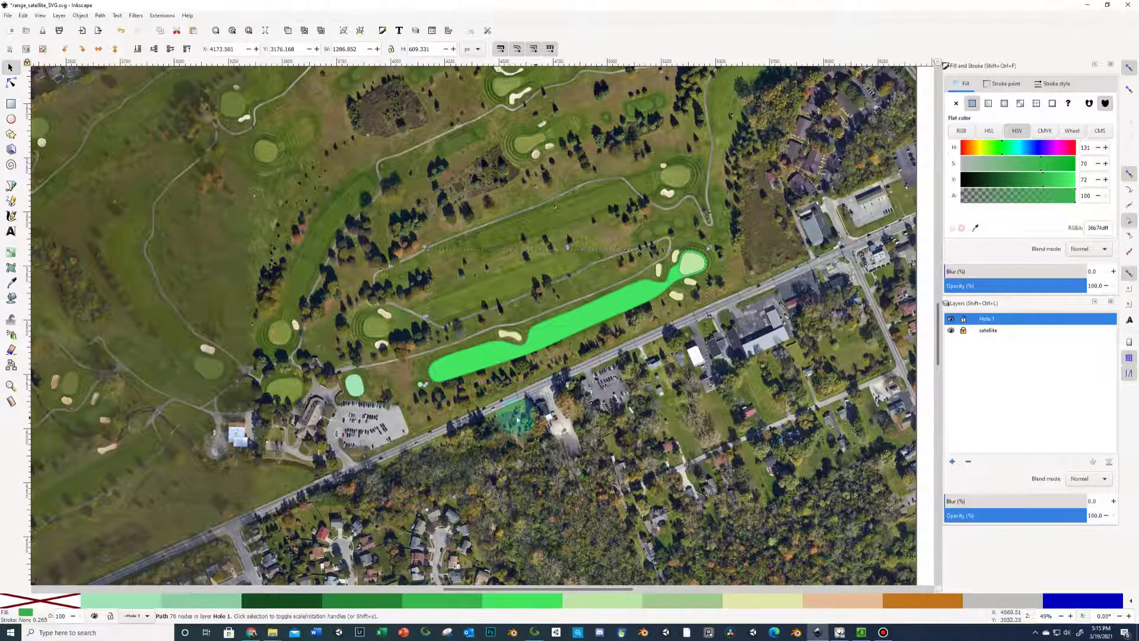
scroll(506, 411, "up", 3)
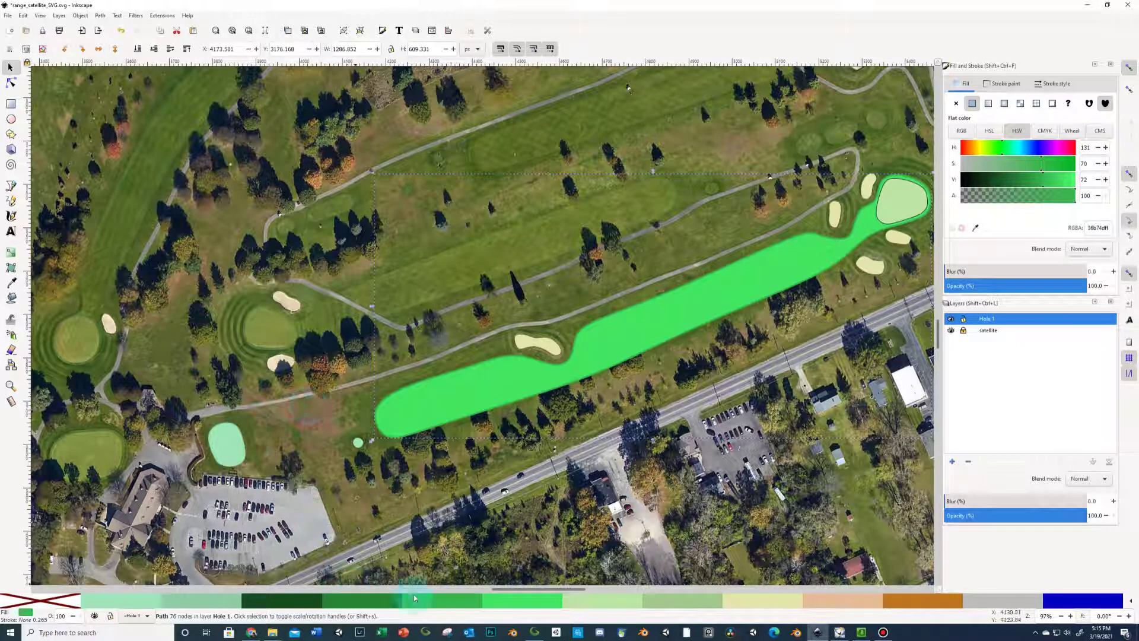
left_click_drag(501, 591, 500, 589)
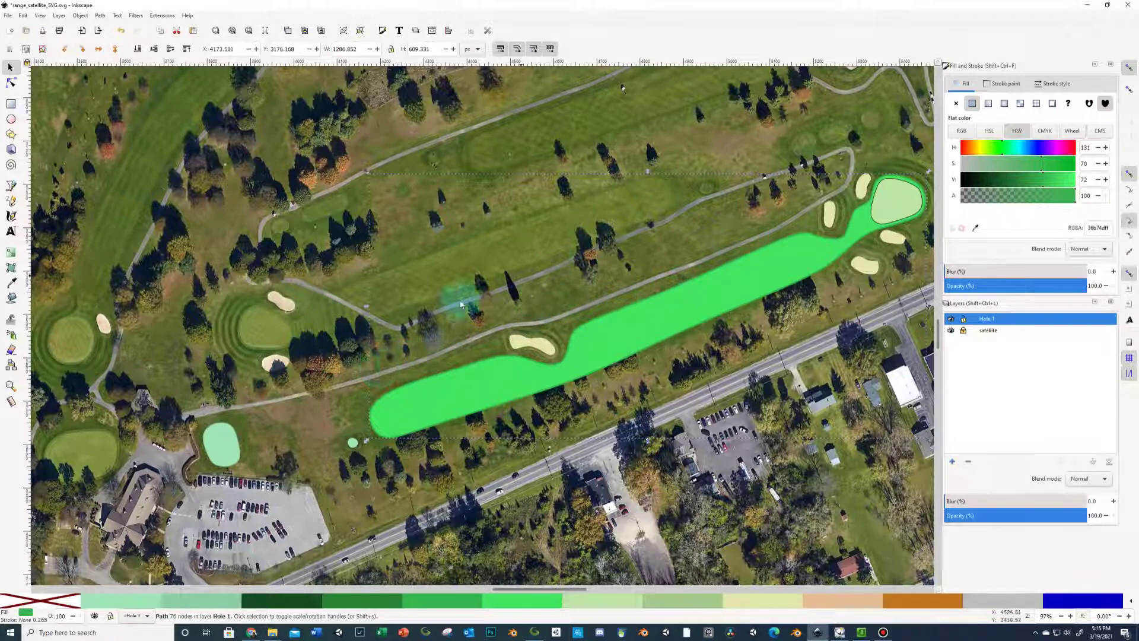
scroll(416, 323, "down", 1)
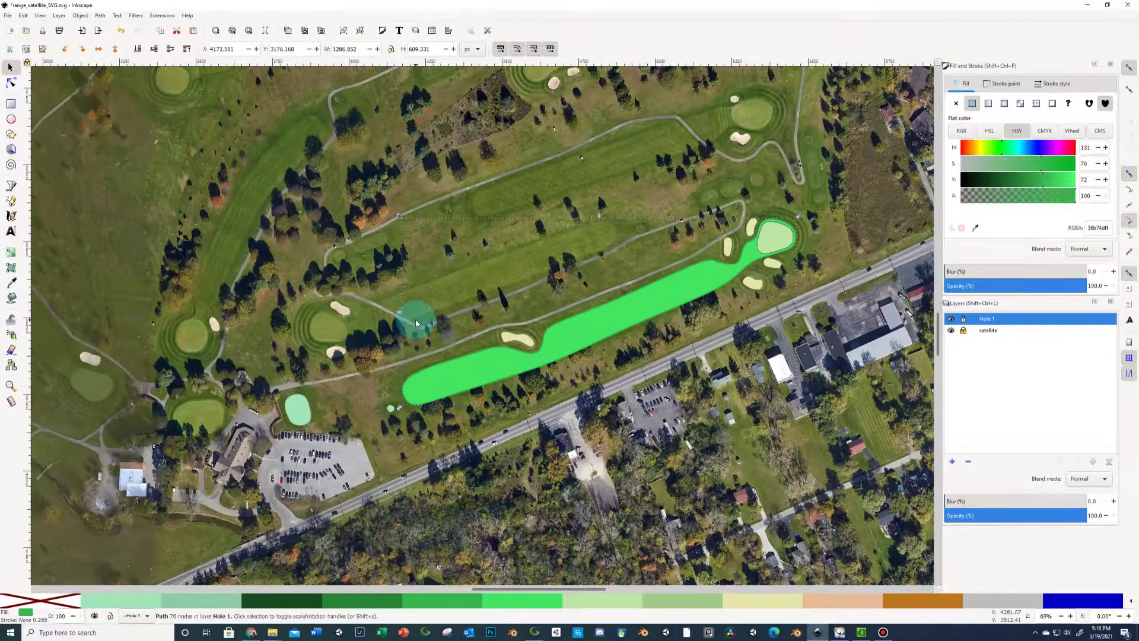
scroll(416, 324, "down", 1)
scroll(450, 261, "up", 1)
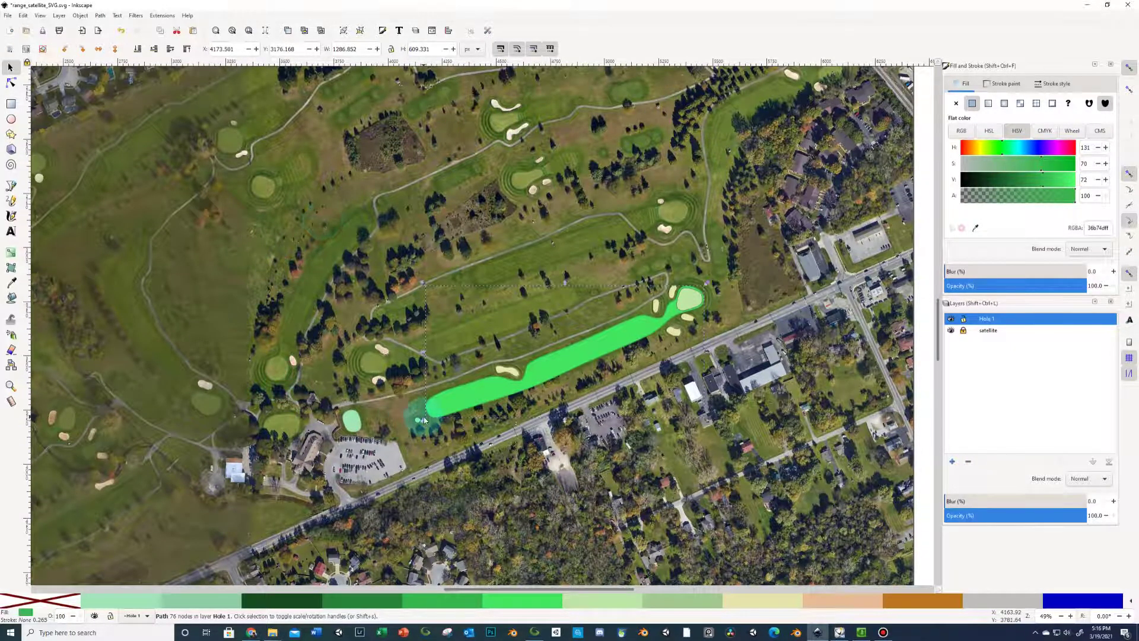
scroll(424, 416, "up", 1)
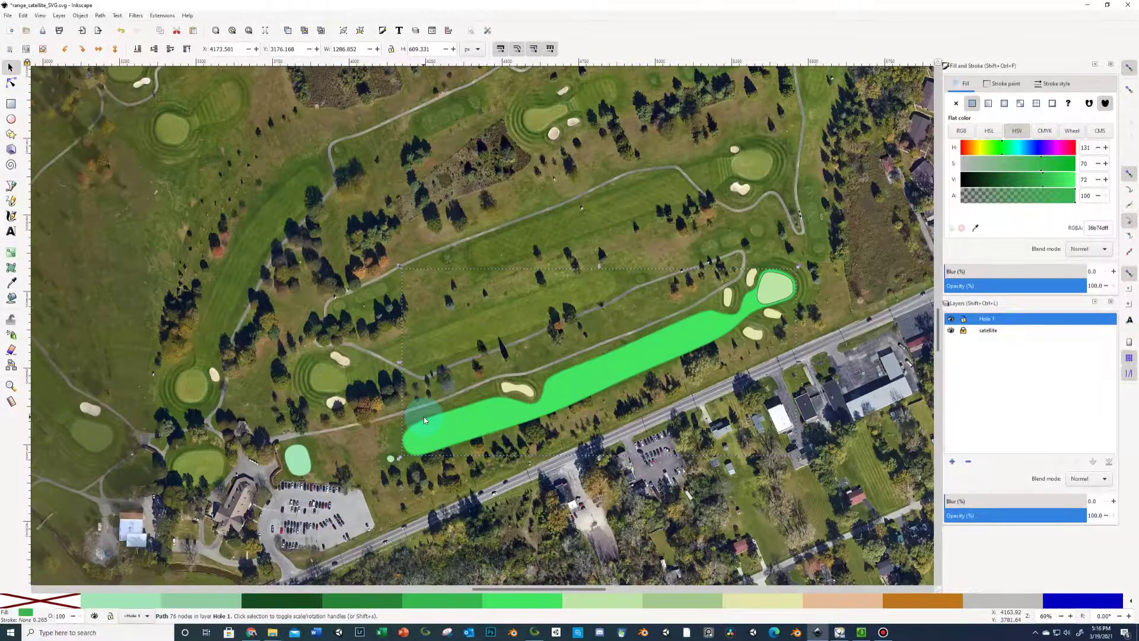
scroll(424, 416, "up", 1)
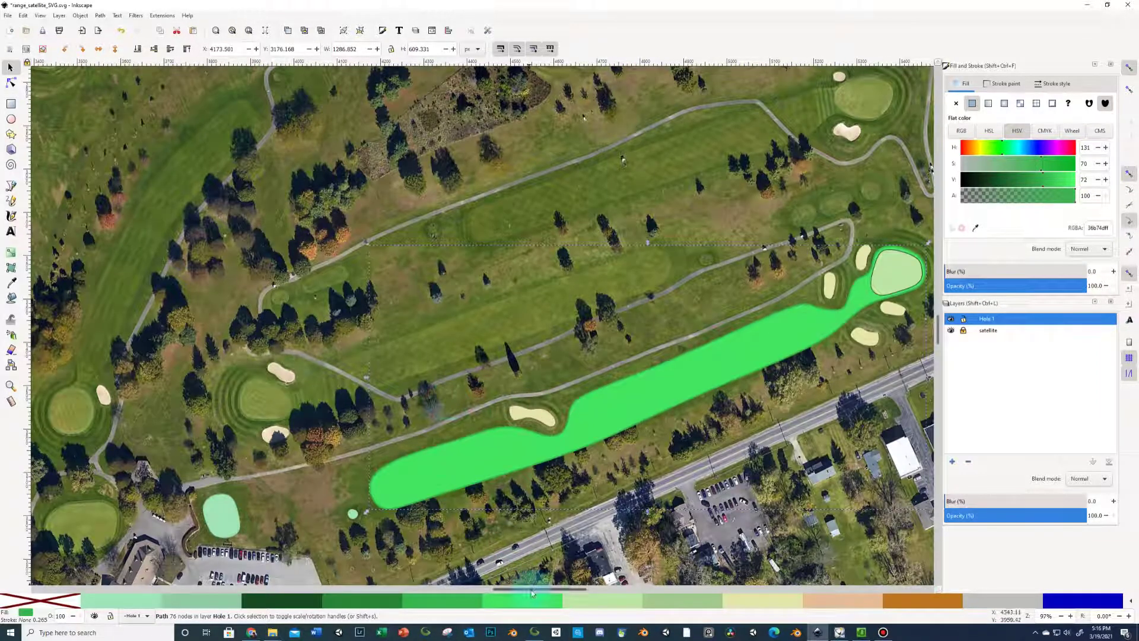
scroll(451, 445, "right", 1)
scroll(398, 484, "down", 2)
scroll(398, 484, "down", 1)
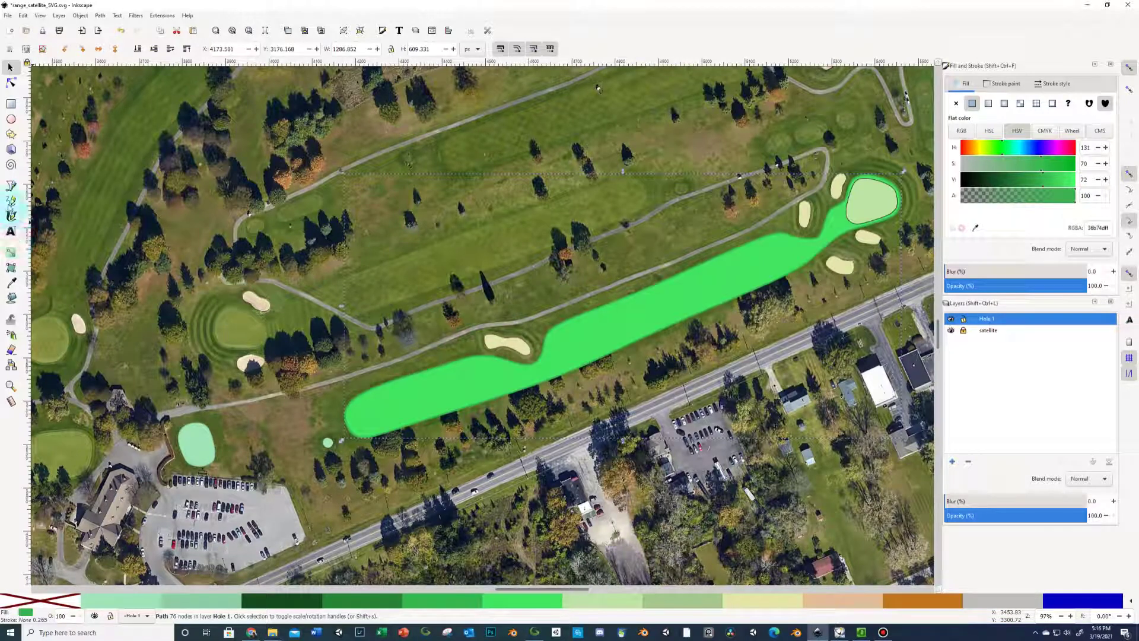
Draw a closed Bezier outline around the hole, from the tee past the green and back along the top.
left_click(10, 186)
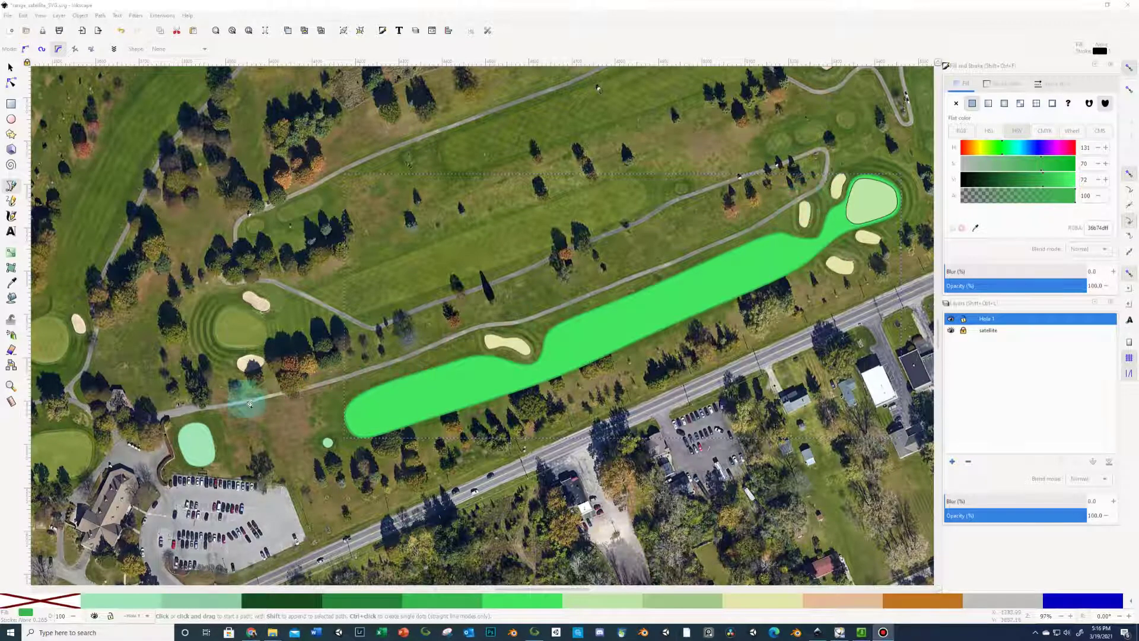
left_click(178, 423)
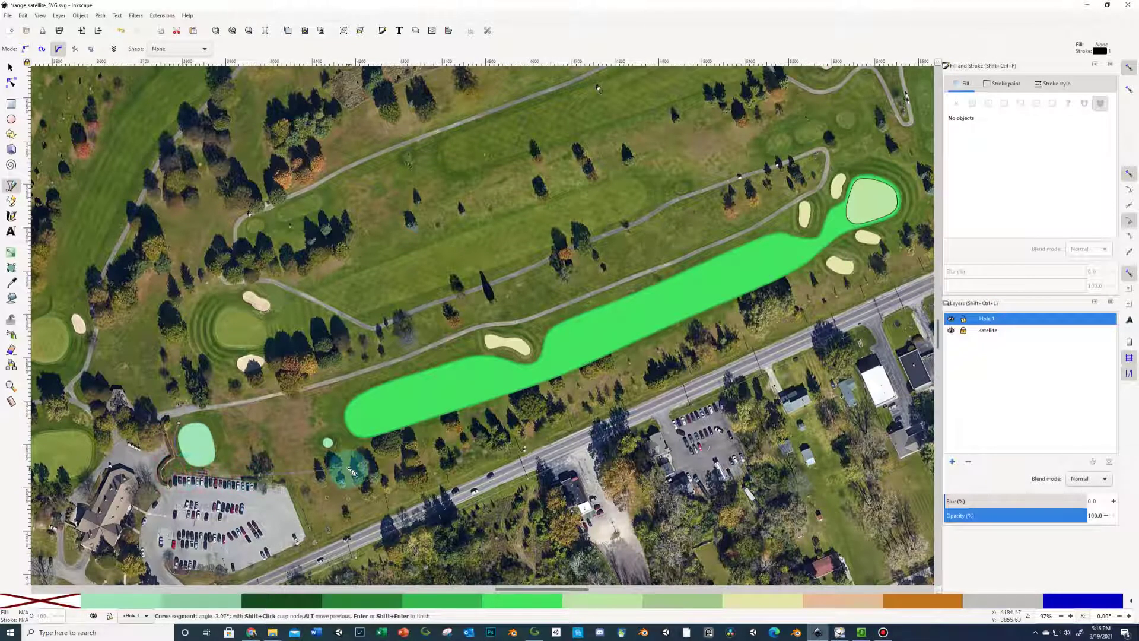
left_click(360, 472)
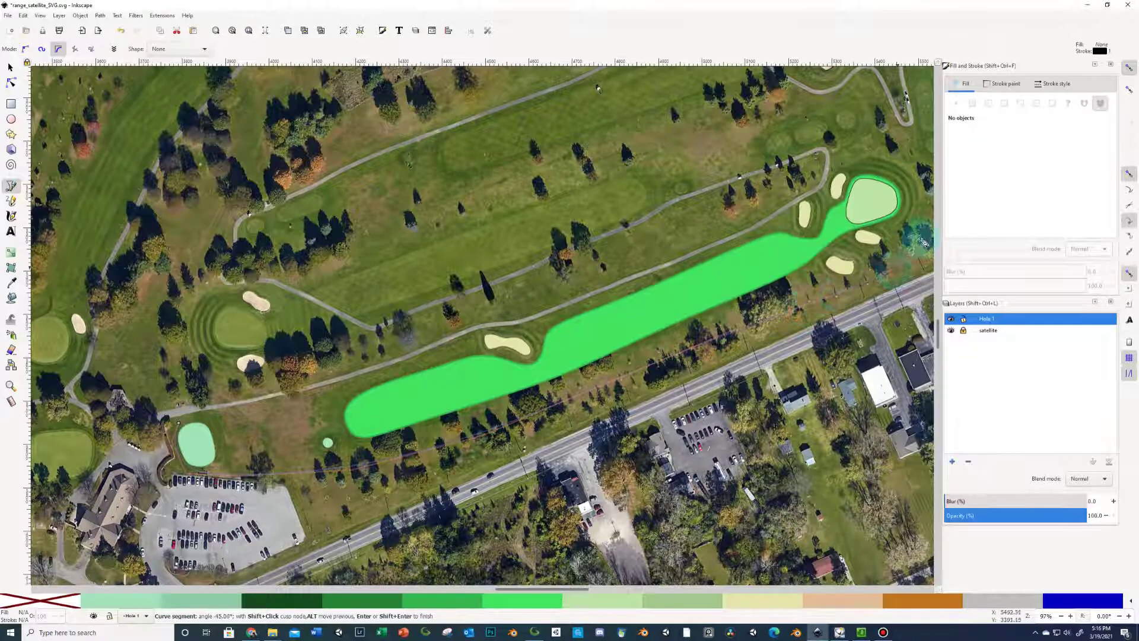
left_click(918, 238)
left_click(884, 149)
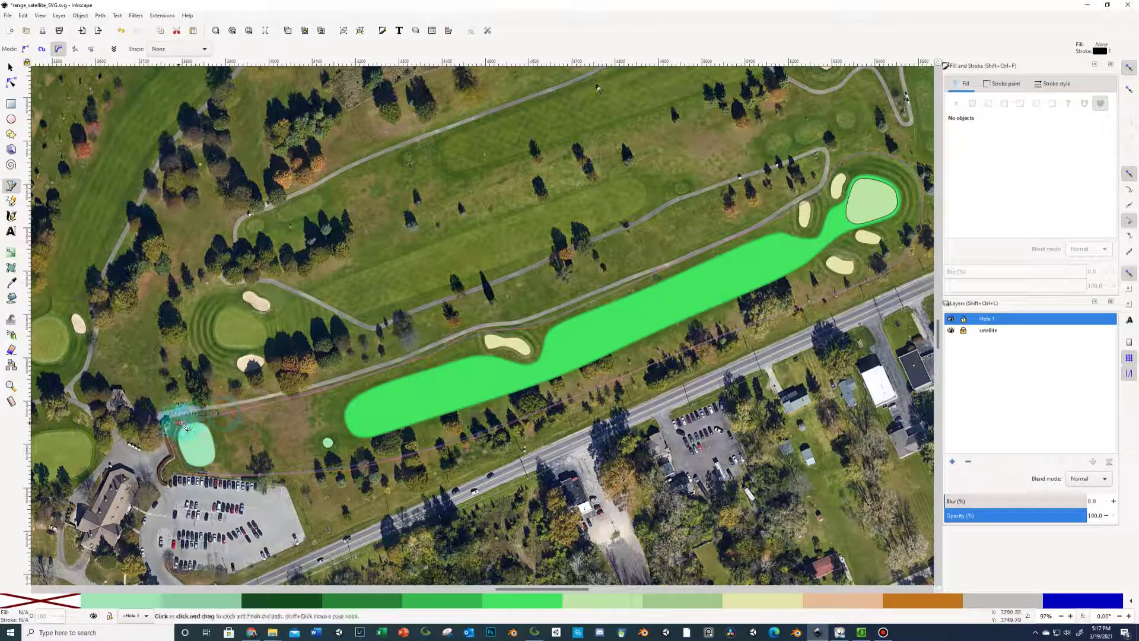
left_click(183, 425)
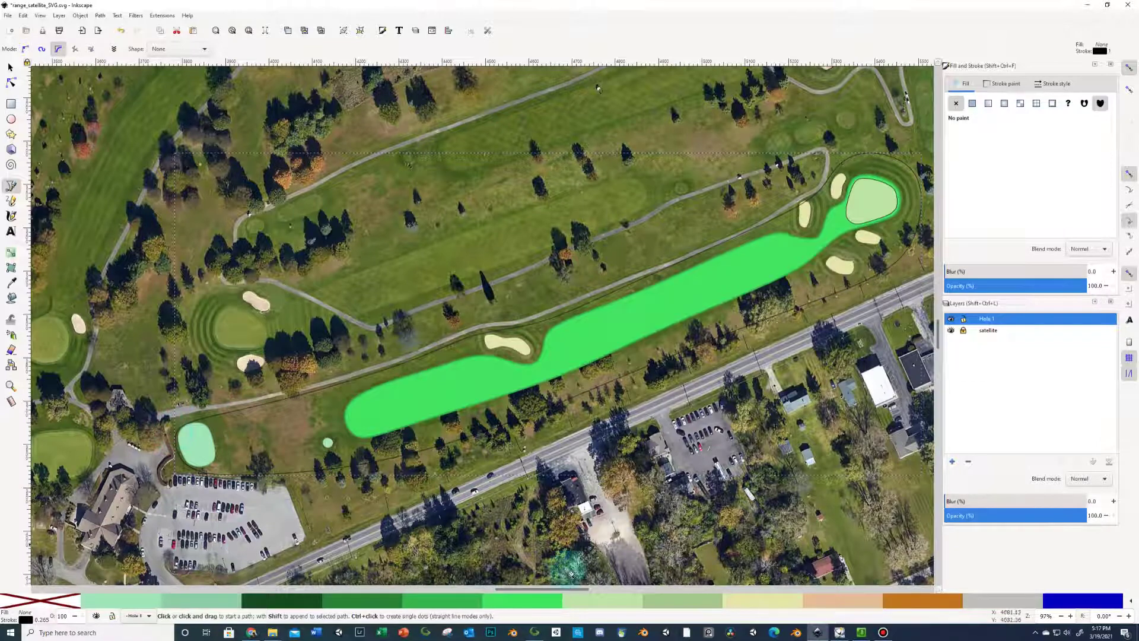
Fill the hole outline dark green, lower it to the bottom, then clear its fill.
right_click(377, 600)
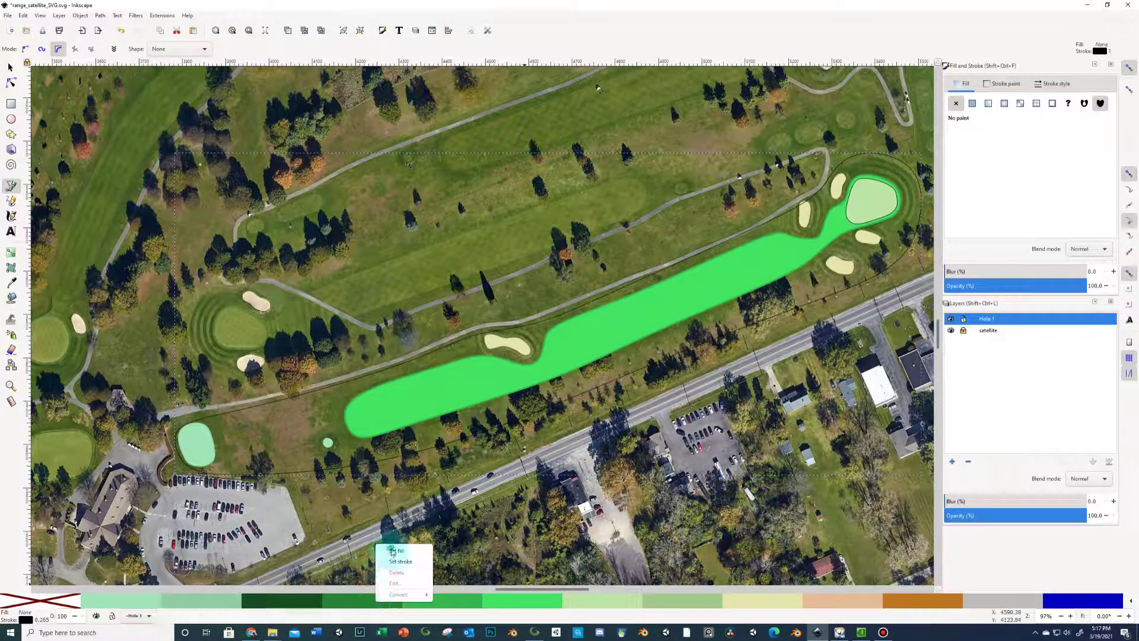
left_click(394, 550)
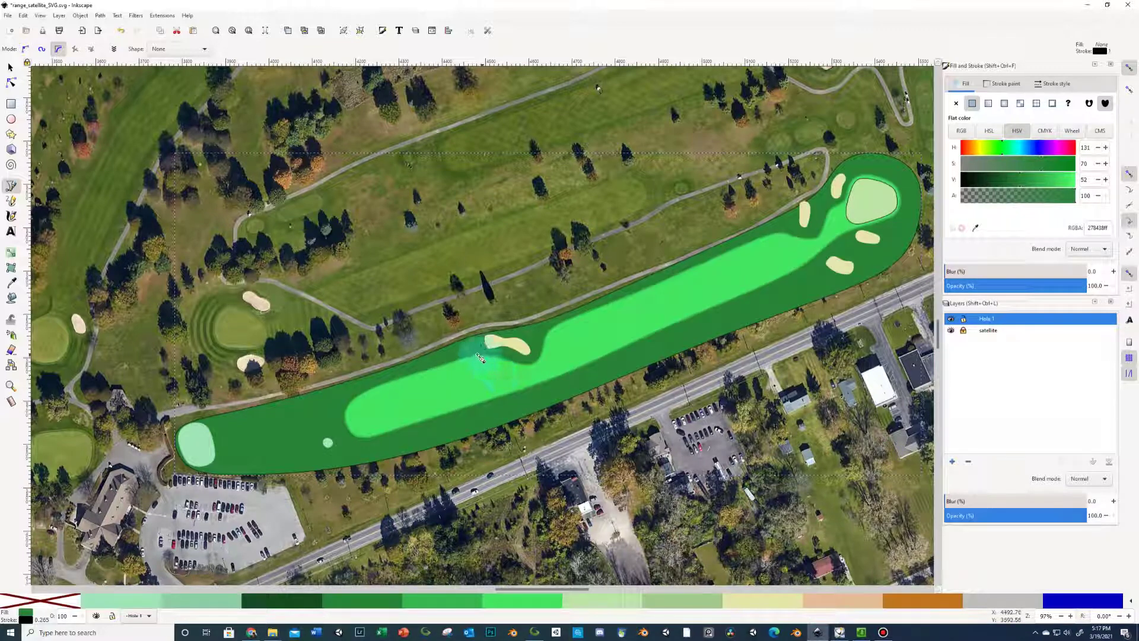
left_click(88, 16)
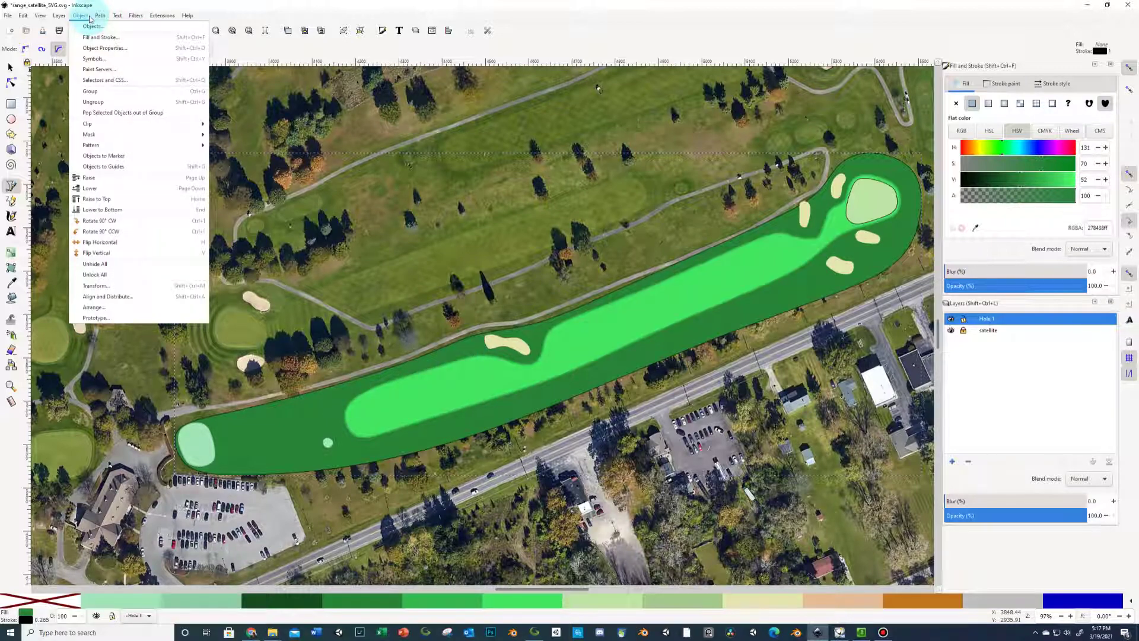
left_click(88, 209)
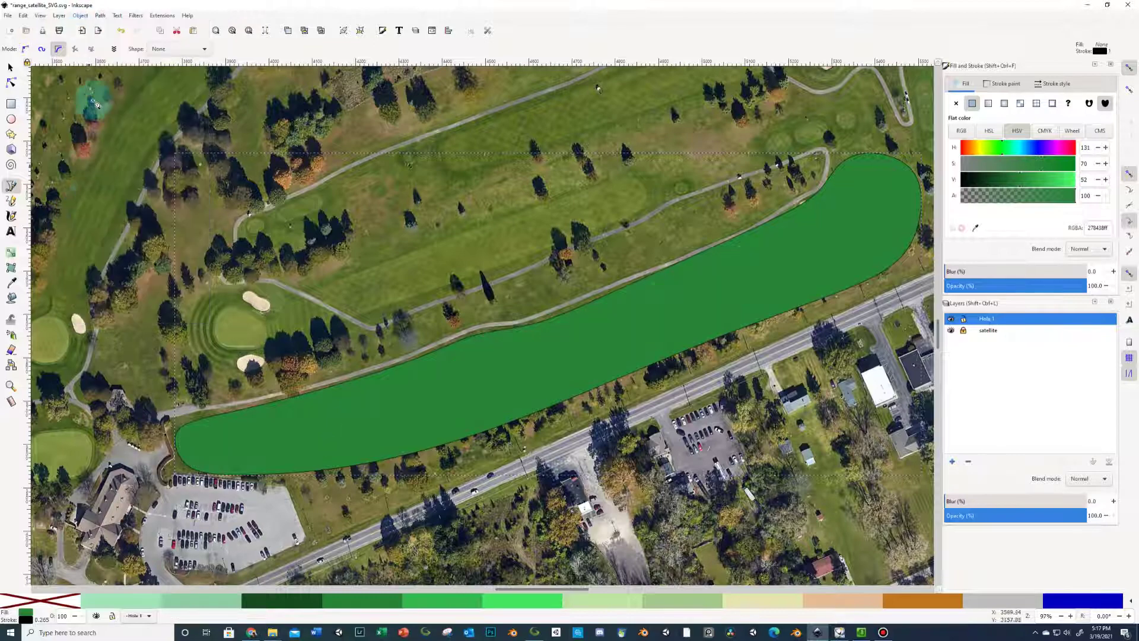
left_click(82, 15)
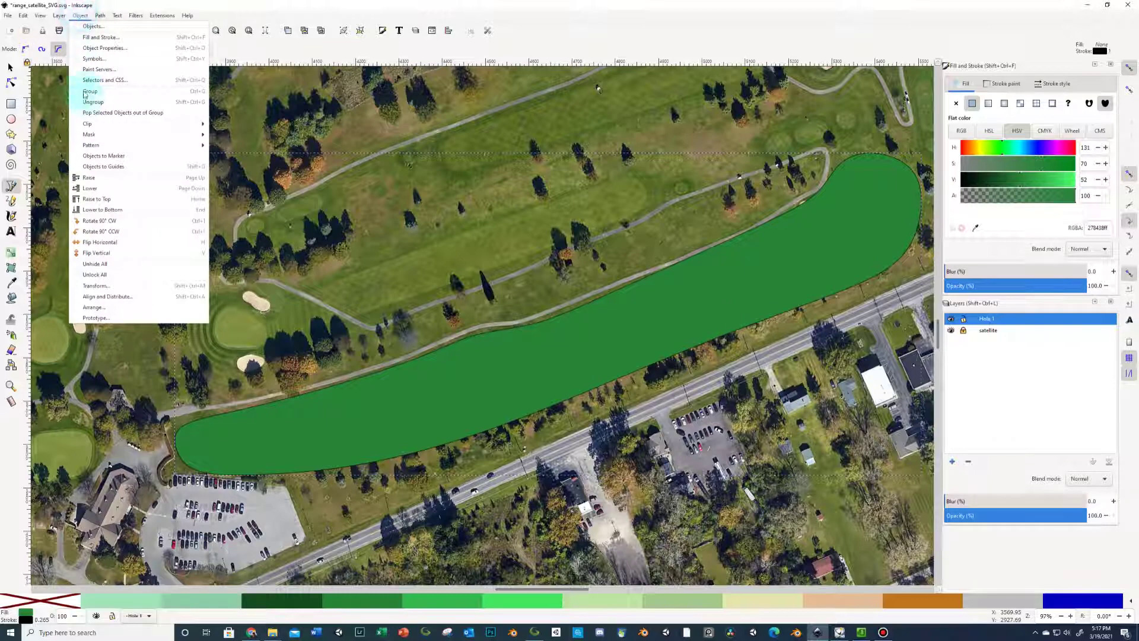
left_click(102, 210)
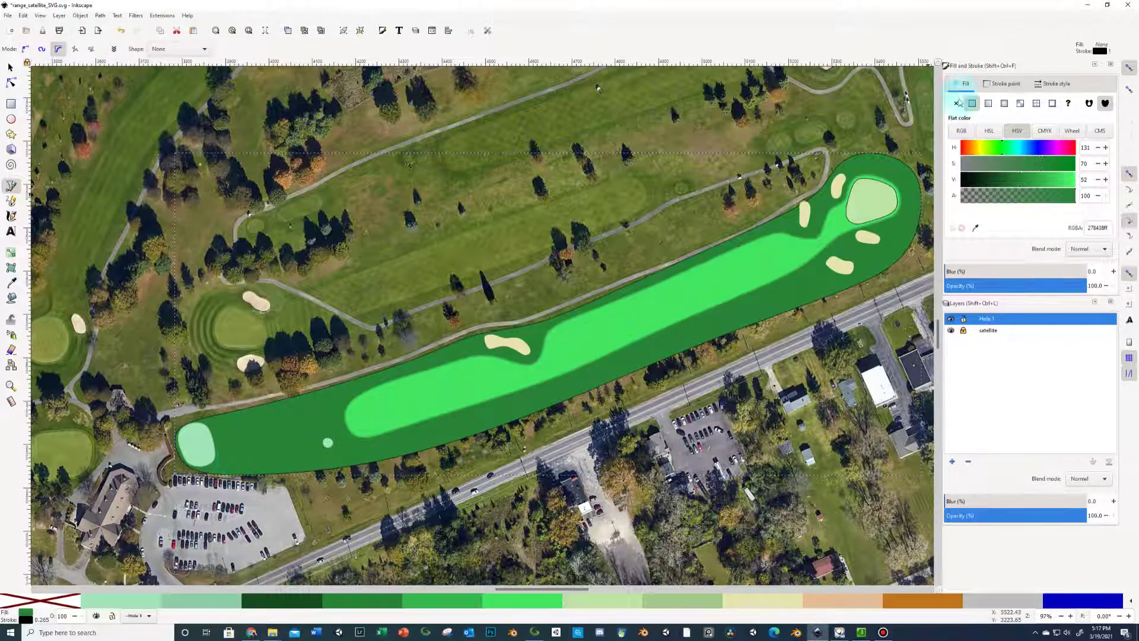
left_click(959, 104)
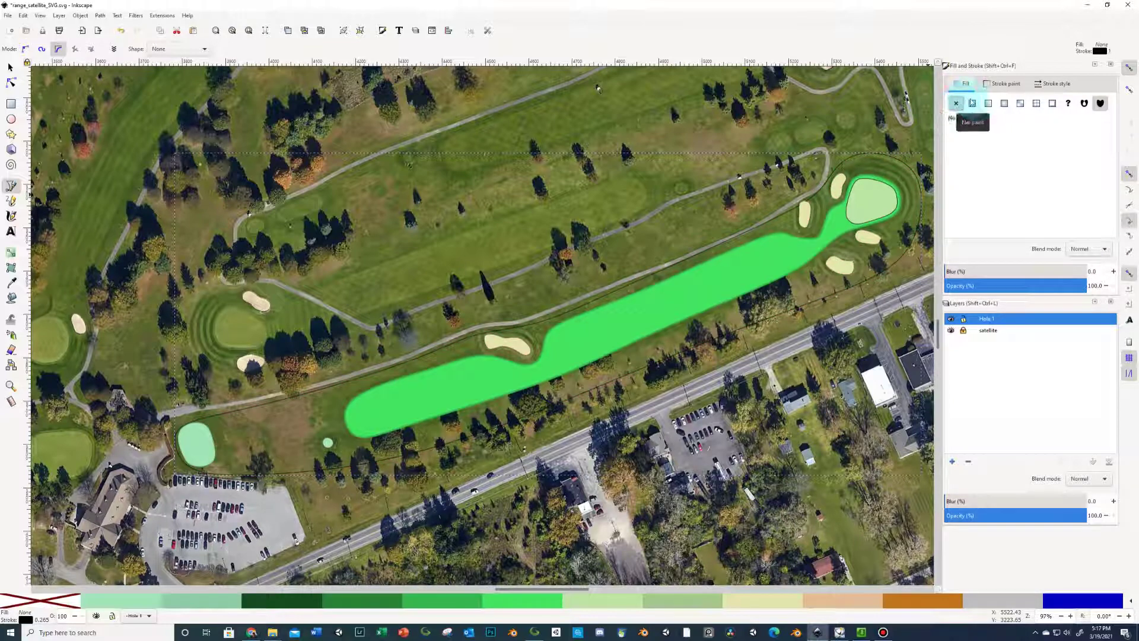
Give the rough shape a flat dark green fill and remove its black stroke.
left_click(972, 103)
left_click(1003, 84)
left_click(956, 103)
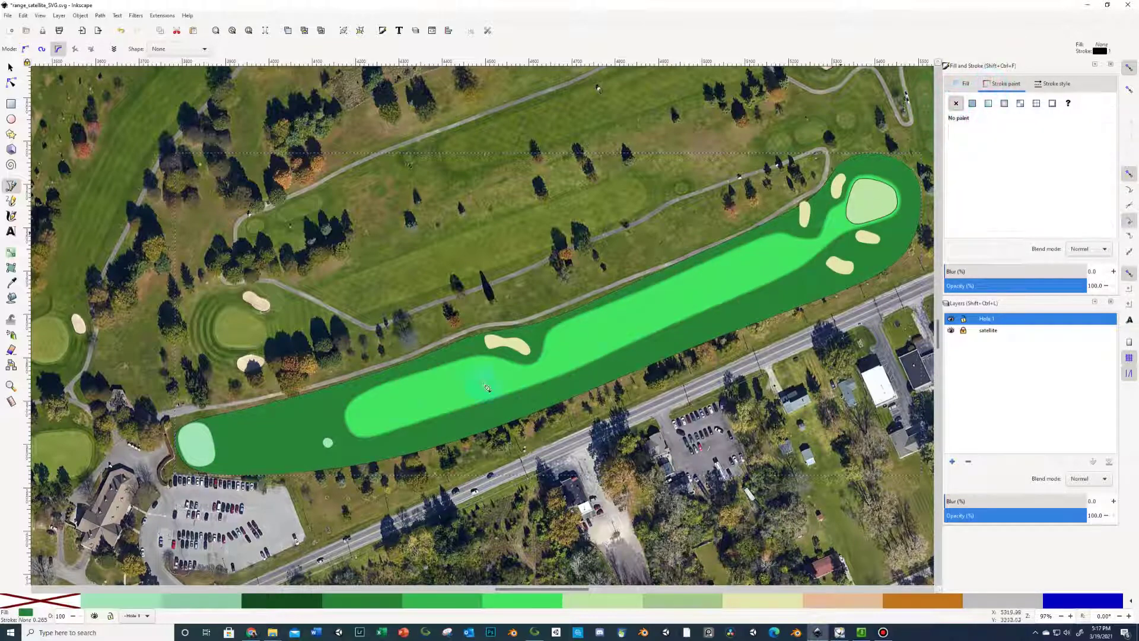
key("plus")
key("plus")
key("plus")
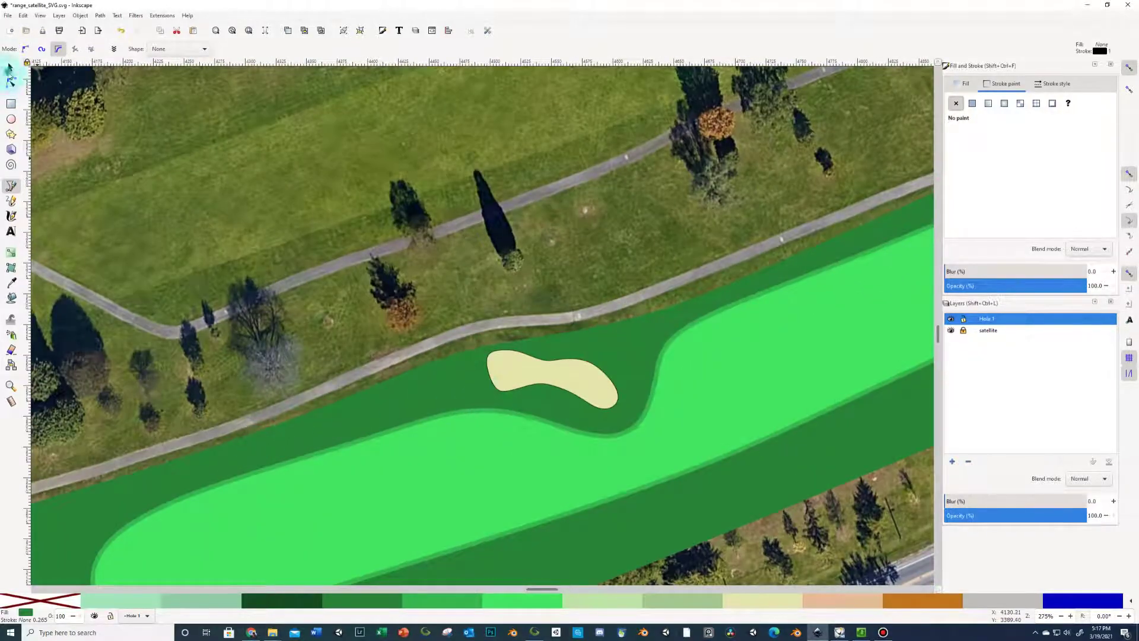
Remove the outline from the sand bunker beside the fairway.
left_click(10, 68)
left_click(514, 371)
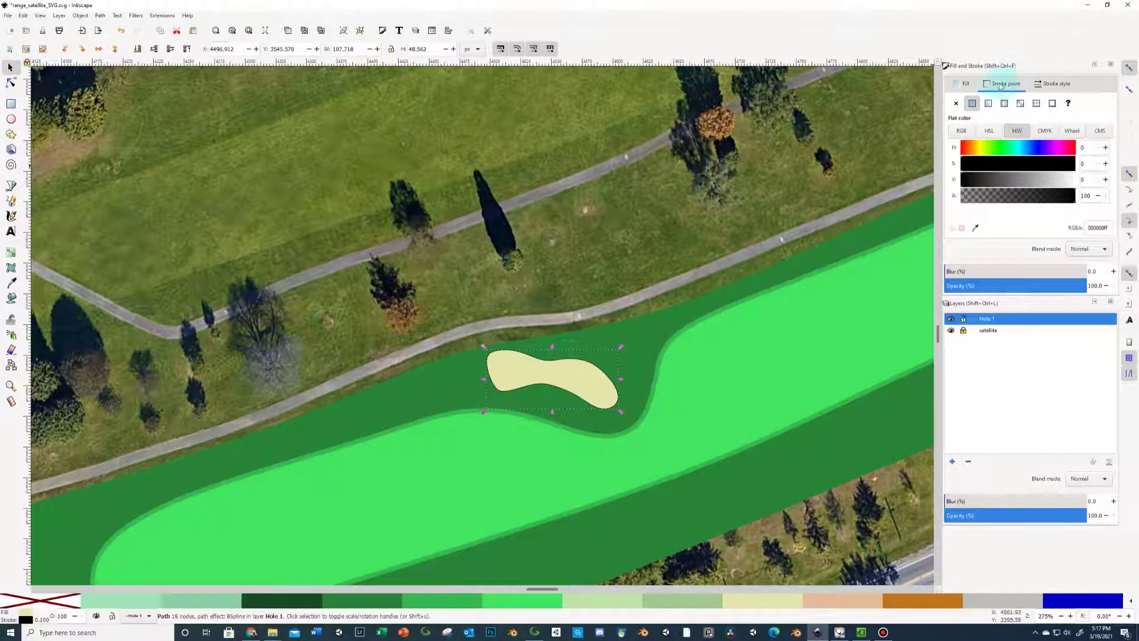
left_click(956, 104)
scroll(356, 445, "down", 6)
left_click_drag(542, 589, 564, 590)
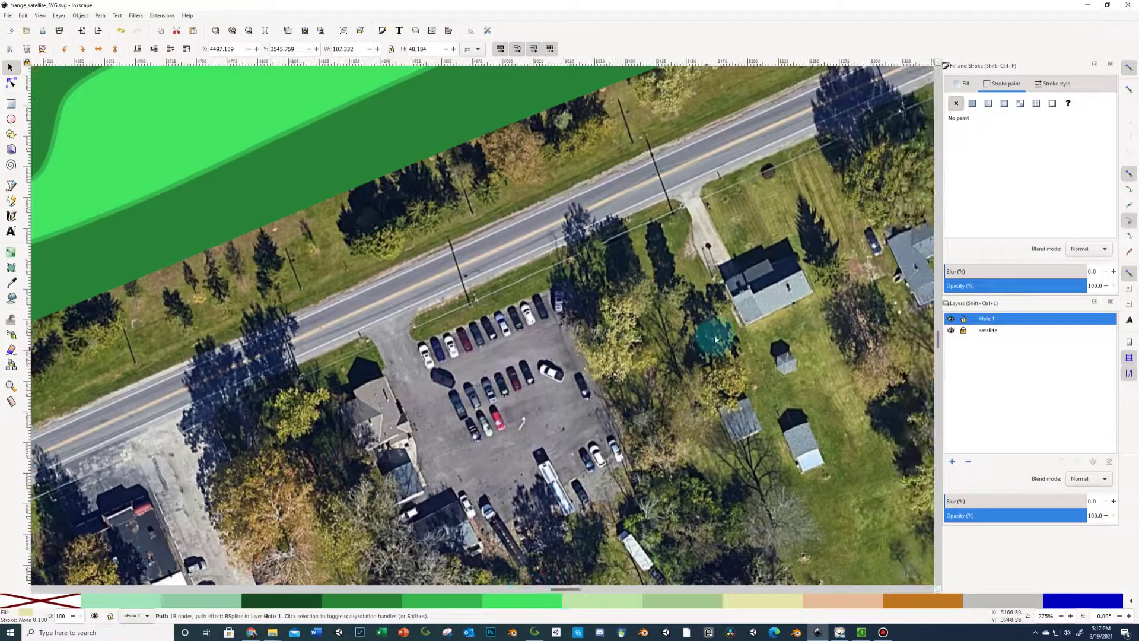
scroll(756, 287, "up", 4)
scroll(726, 314, "up", 10)
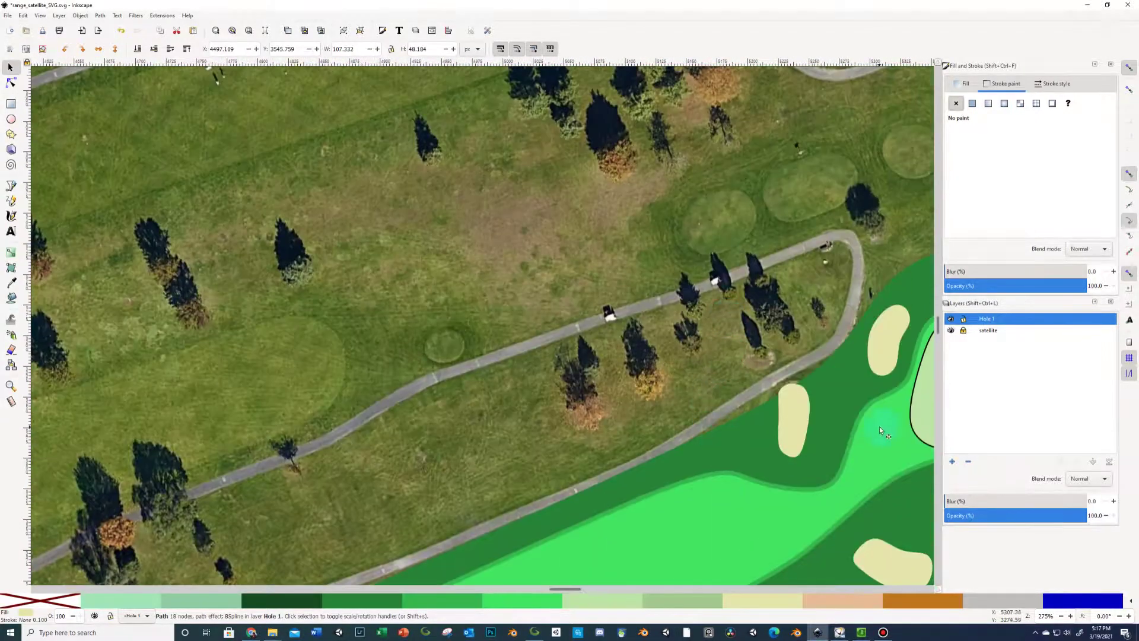
Remove the black outline from the putting green.
left_click(918, 425)
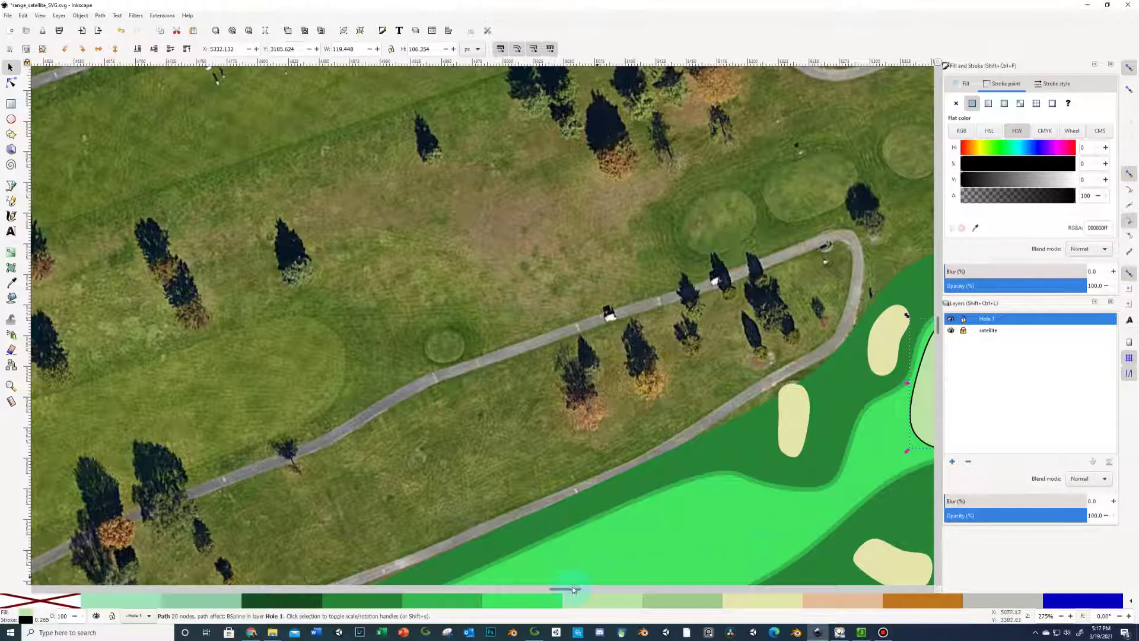
left_click_drag(573, 589, 580, 590)
left_click(690, 407)
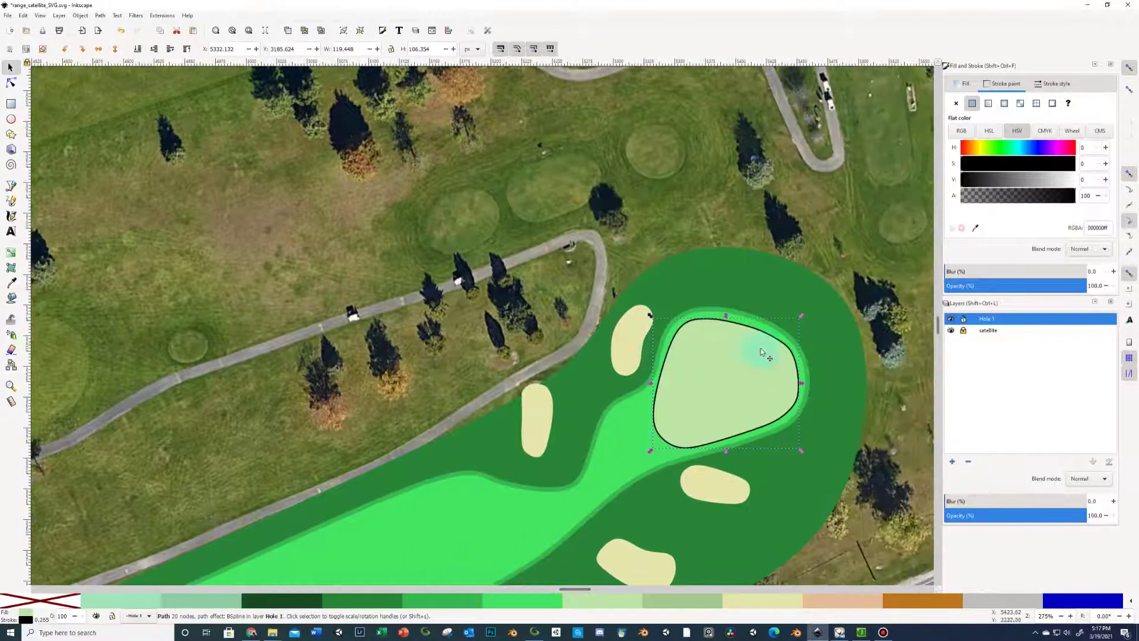
left_click(955, 103)
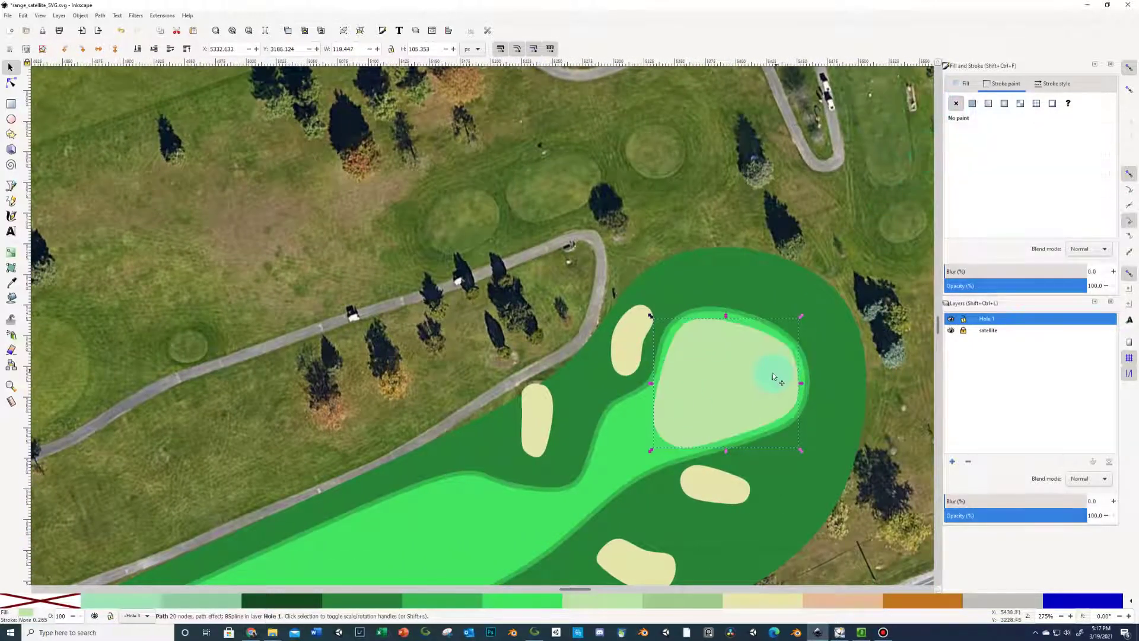
scroll(775, 374, "down", 8)
scroll(633, 490, "down", 2)
scroll(743, 348, "up", 4)
Dim the layer and bend the rough's right edge and bunker-side edge toward the cart path.
left_click(11, 84)
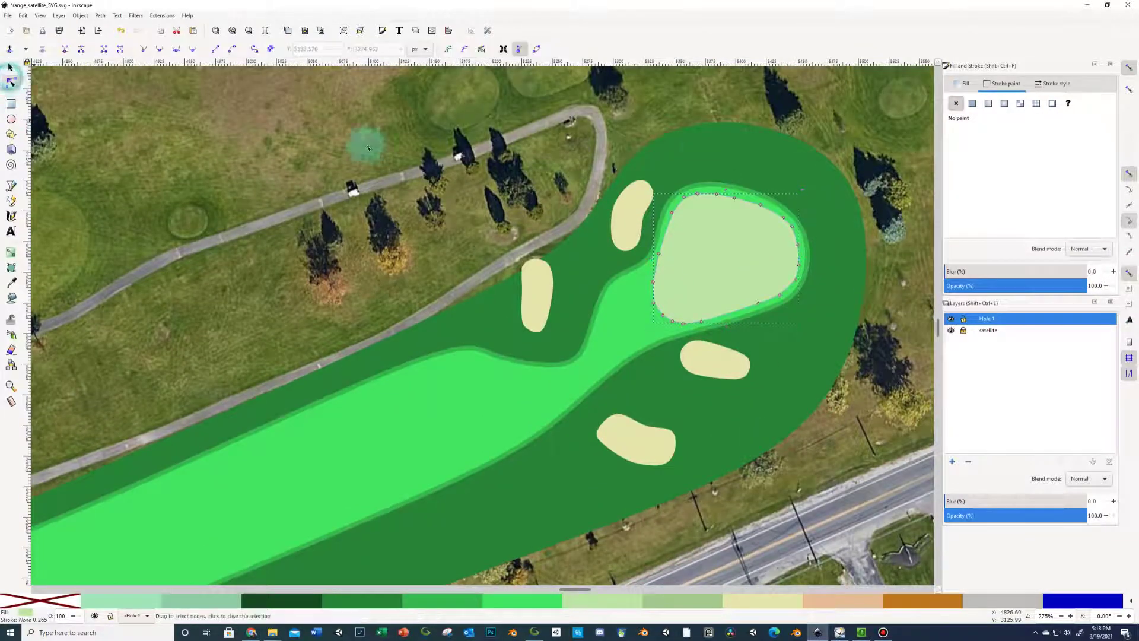
left_click(739, 146)
mouse_move(1005, 514)
left_mouse_down()
mouse_move(996, 522)
mouse_move(1012, 521)
left_mouse_up()
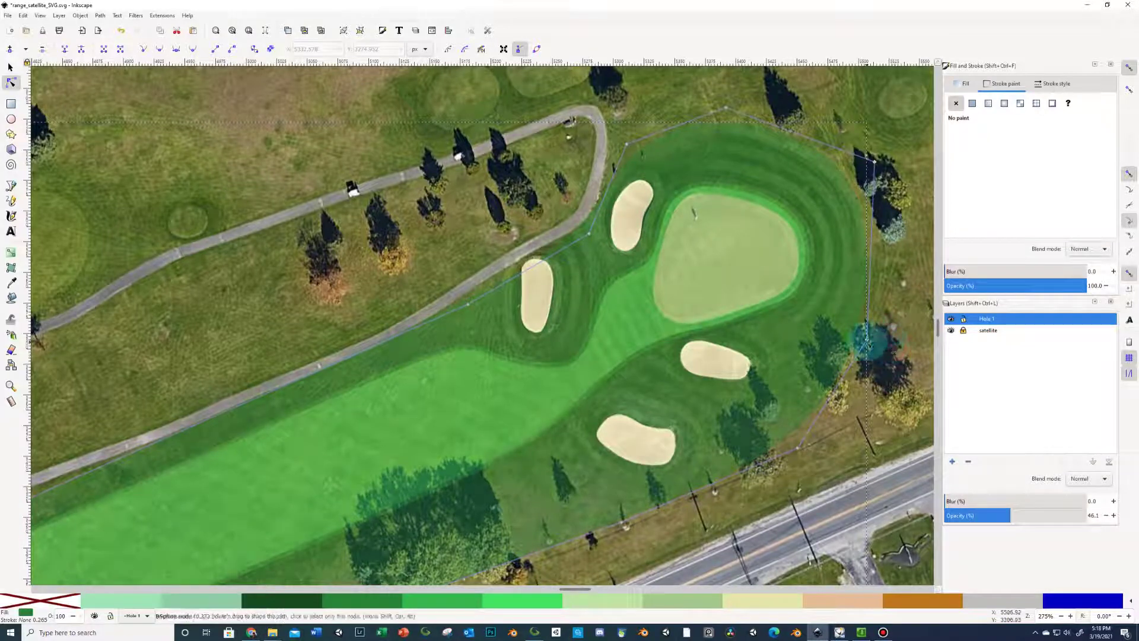
left_click_drag(877, 338, 893, 322)
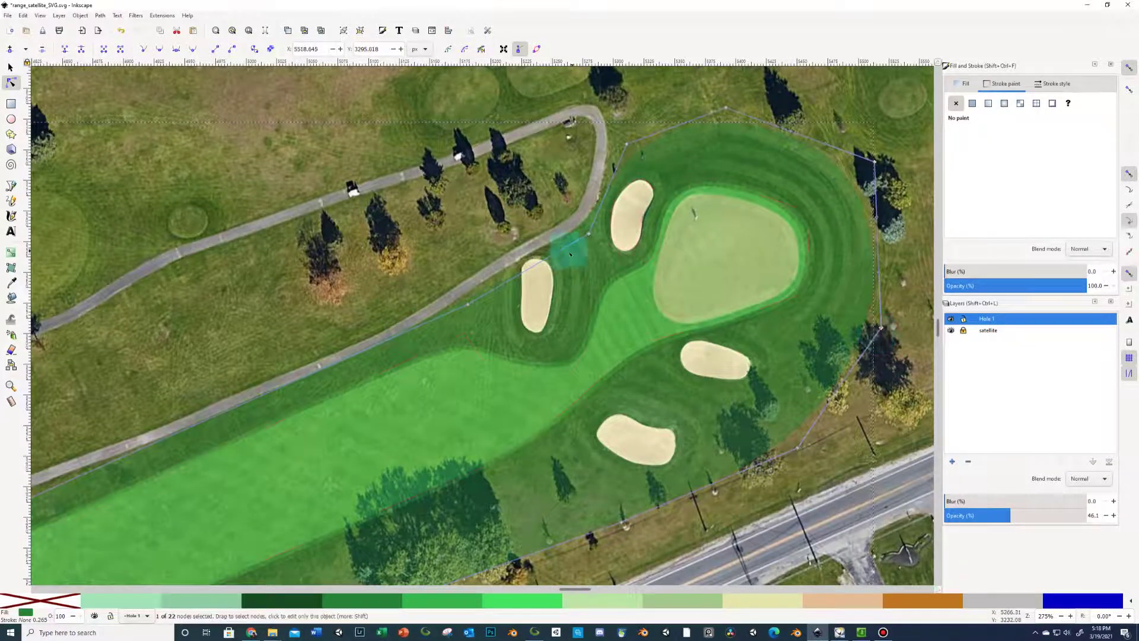
left_click(551, 261)
left_click_drag(551, 261, 541, 255)
Pull the rough's outline segments past the bunker up and along the cart path edge.
scroll(580, 240, "up", 2)
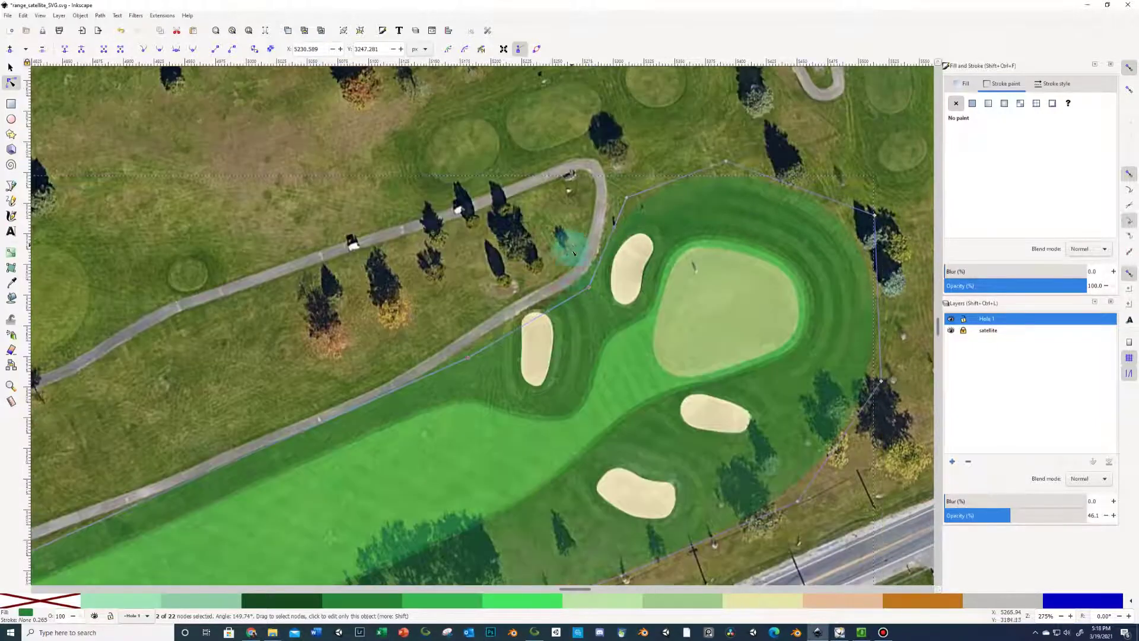
scroll(565, 321, "up", 3)
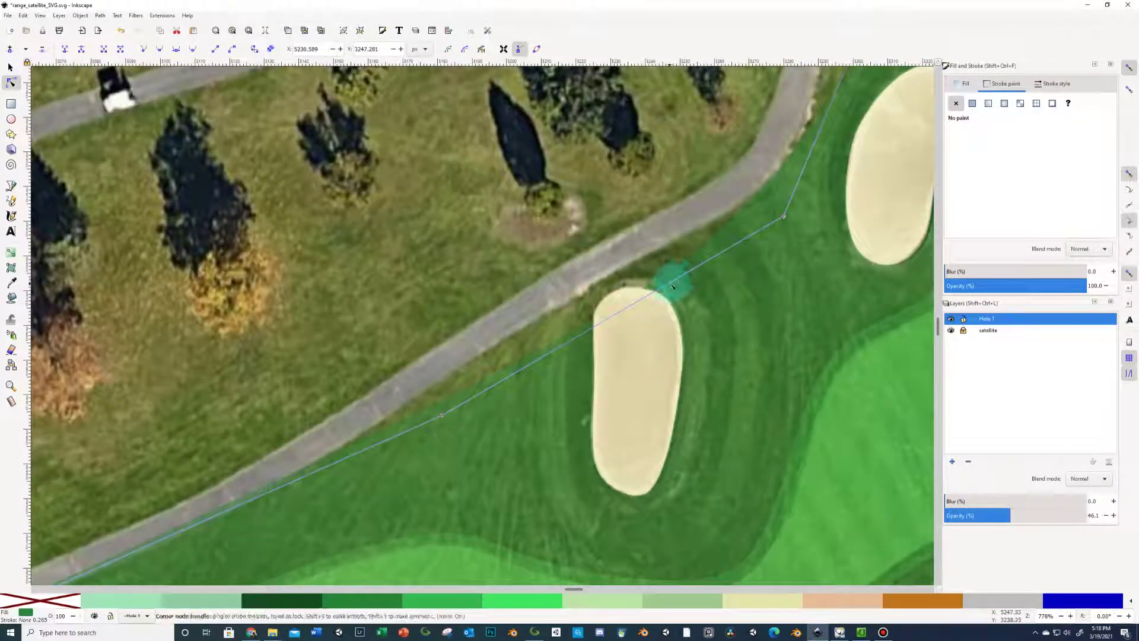
left_click(659, 300)
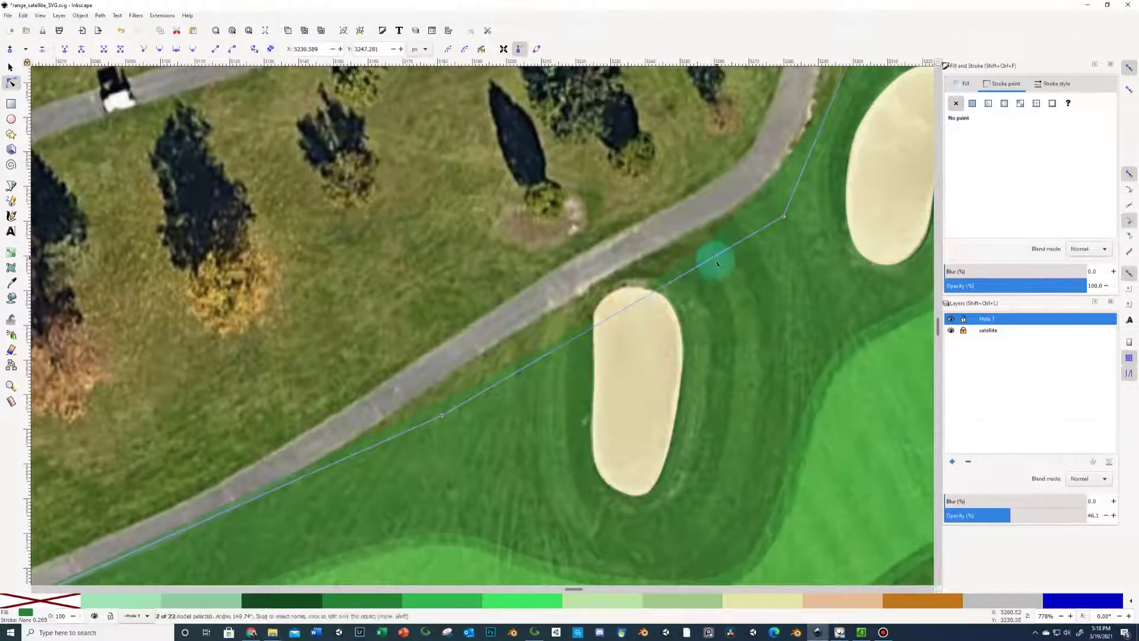
left_click_drag(711, 262, 660, 244)
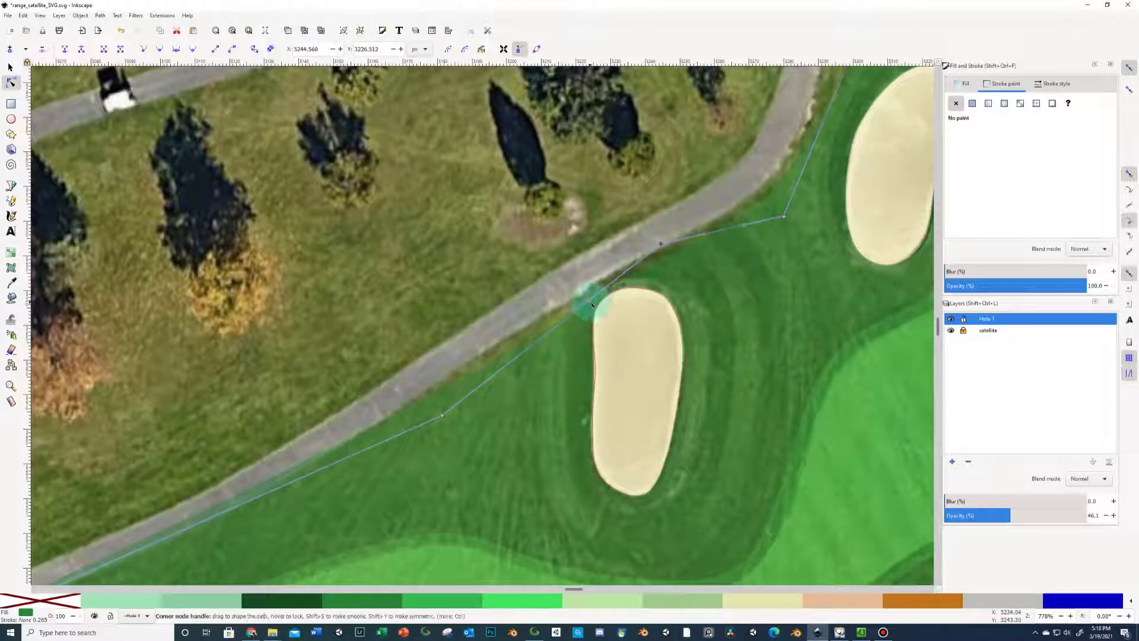
left_click(565, 325)
left_click_drag(571, 331, 542, 333)
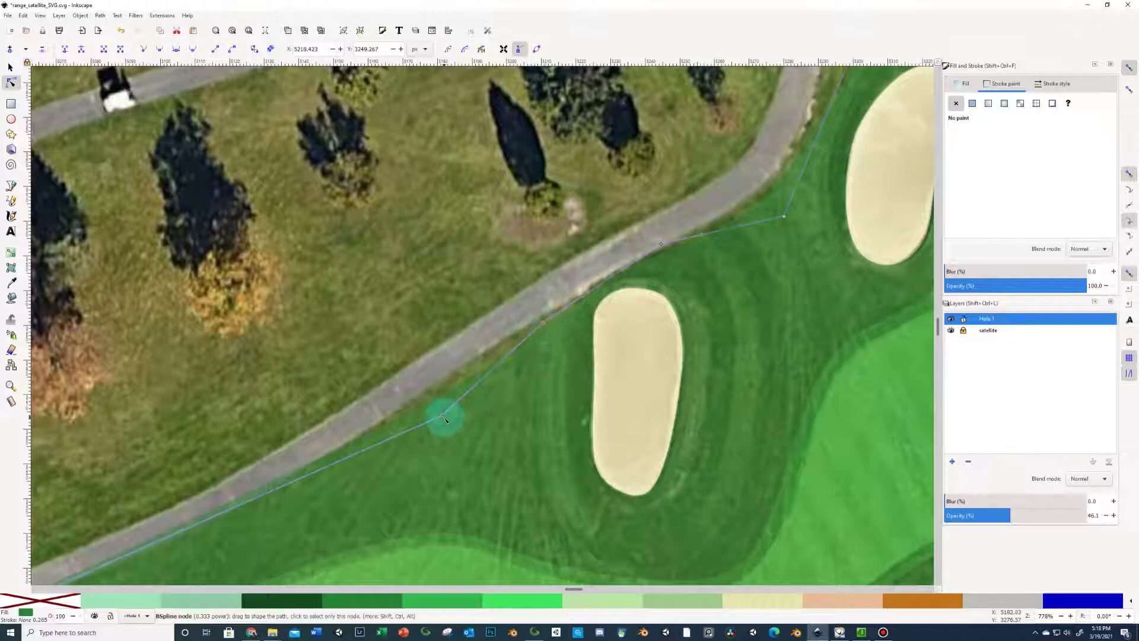
left_click_drag(446, 420, 451, 405)
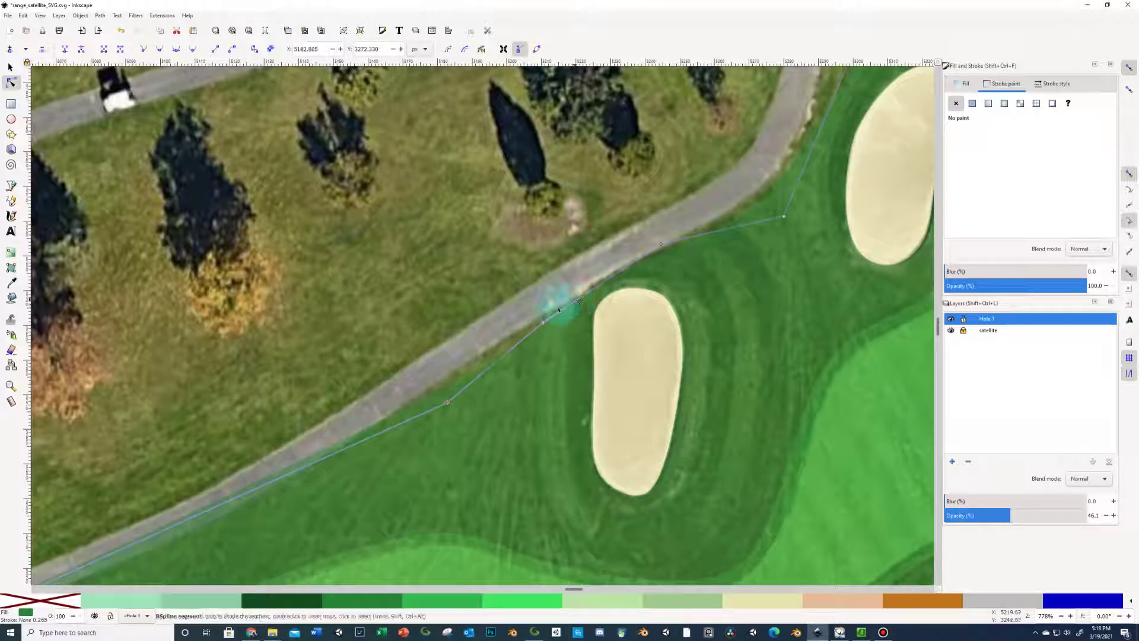
mouse_move(496, 359)
left_mouse_down()
mouse_move(447, 397)
mouse_move(488, 365)
left_mouse_up()
left_click(486, 364)
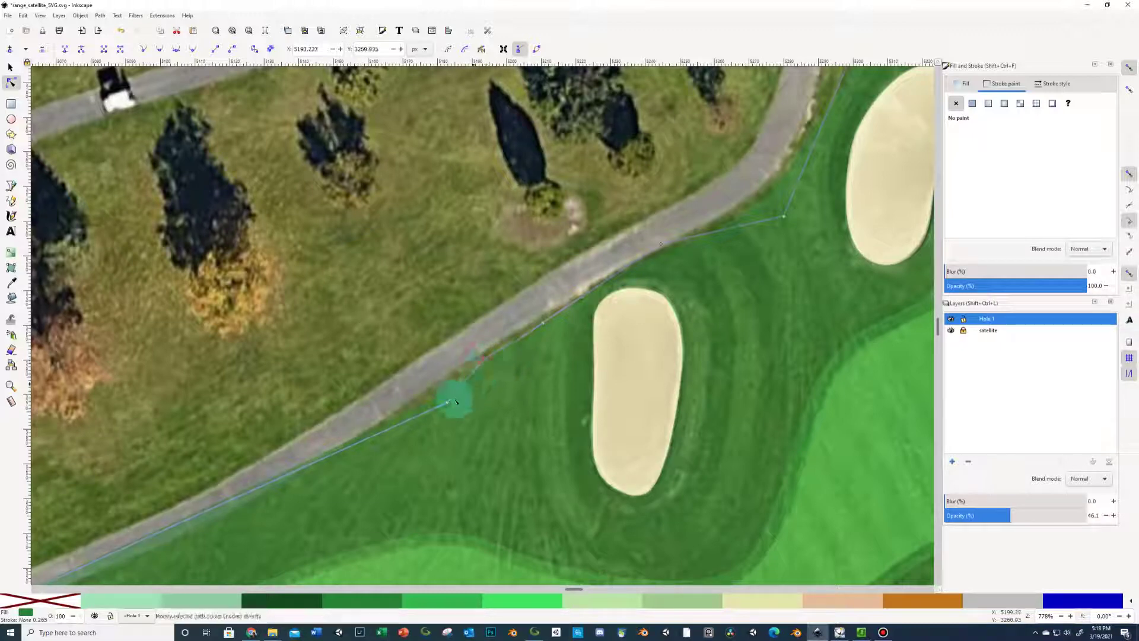
left_click_drag(448, 403, 401, 451)
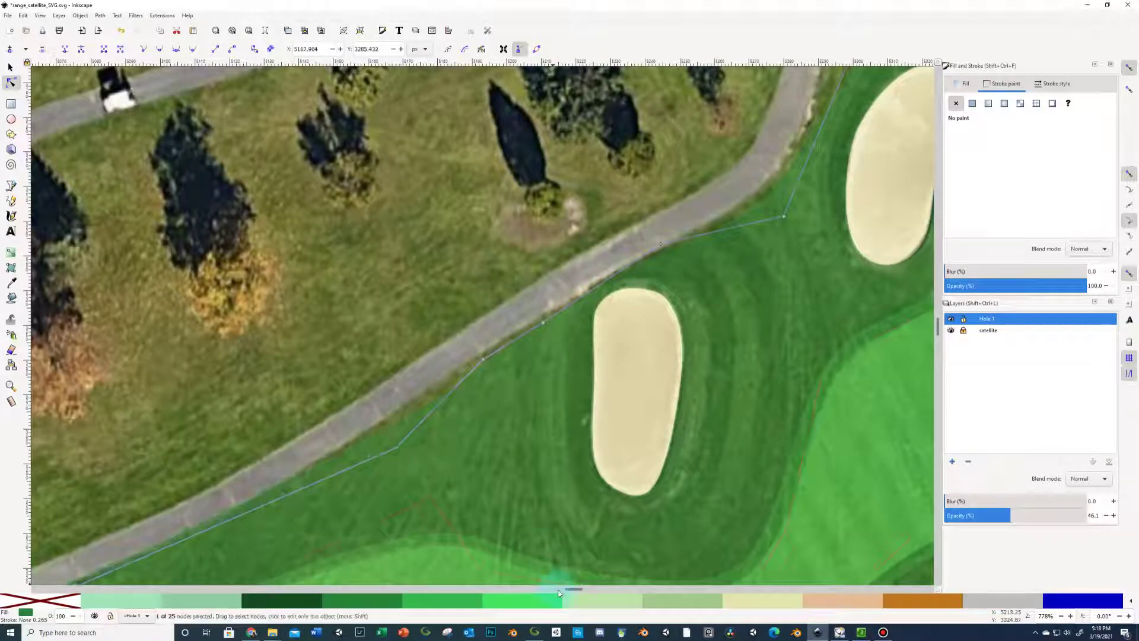
Adjust a node further along the rough's edge to follow the cart path.
left_click_drag(571, 590, 564, 591)
scroll(730, 425, "down", 4)
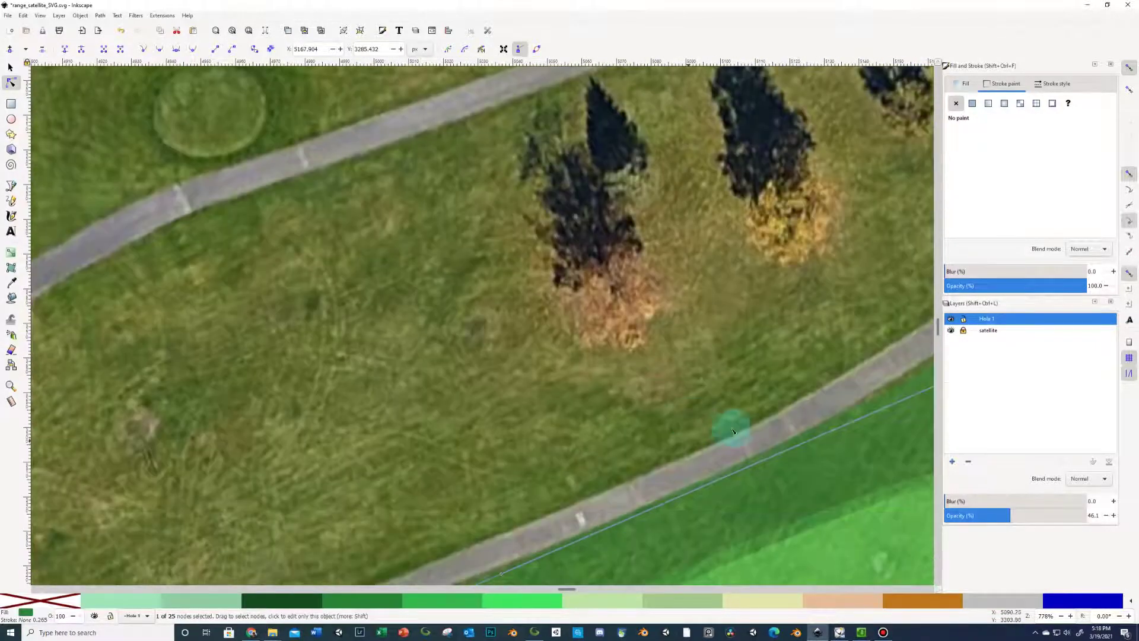
left_click(640, 407)
left_click_drag(642, 409, 646, 415)
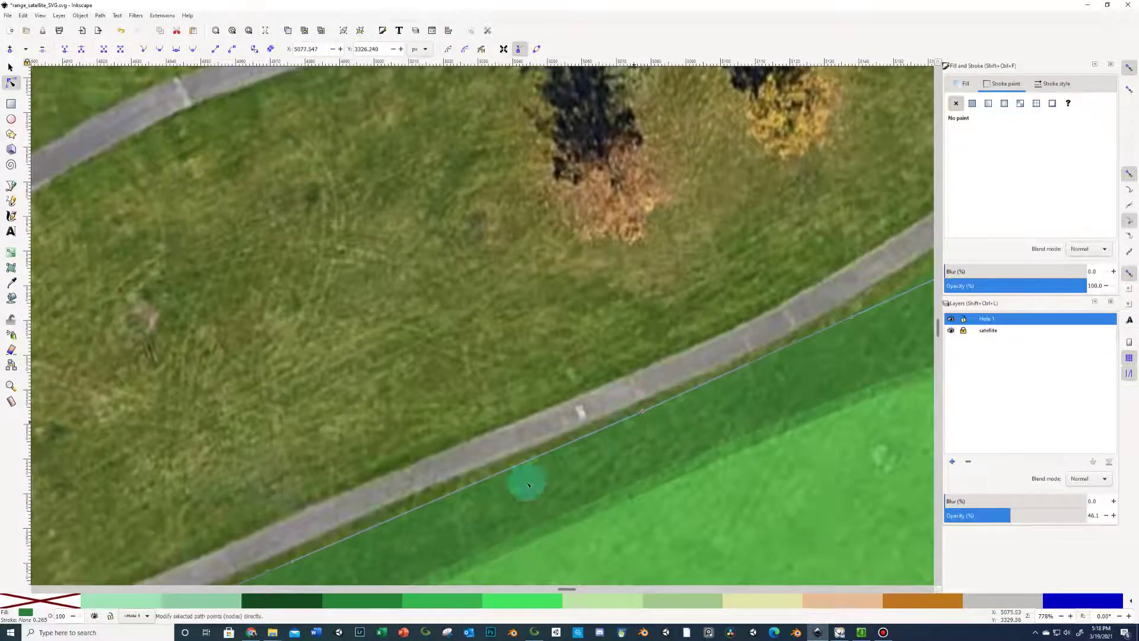
scroll(522, 504, "down", 3)
left_click_drag(575, 589, 567, 589)
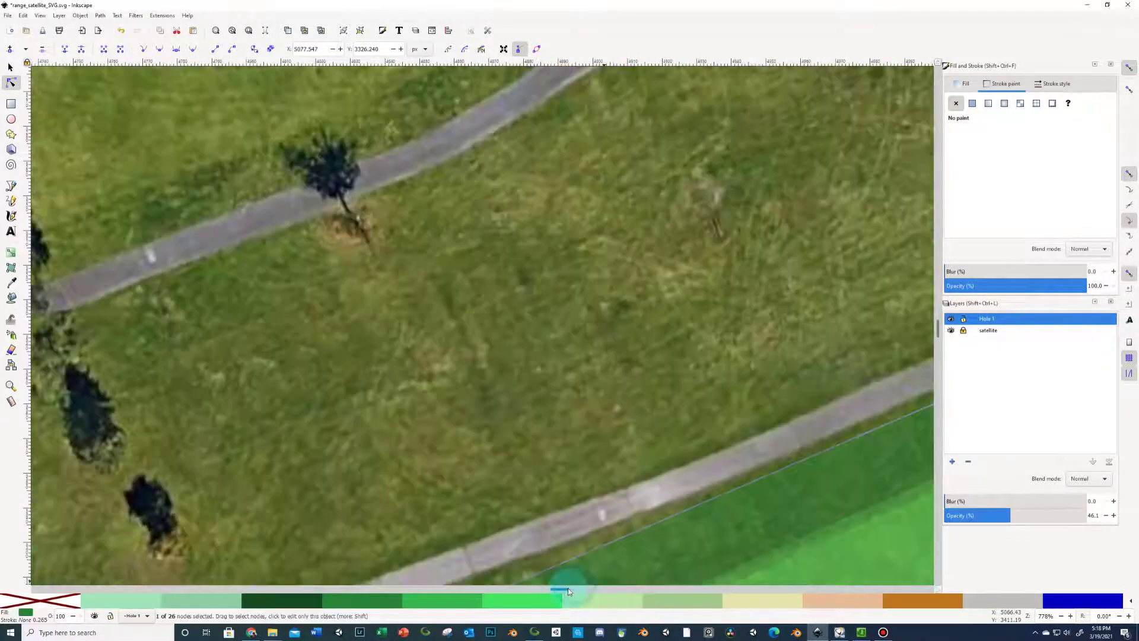
scroll(491, 463, "down", 2)
scroll(491, 449, "down", 5)
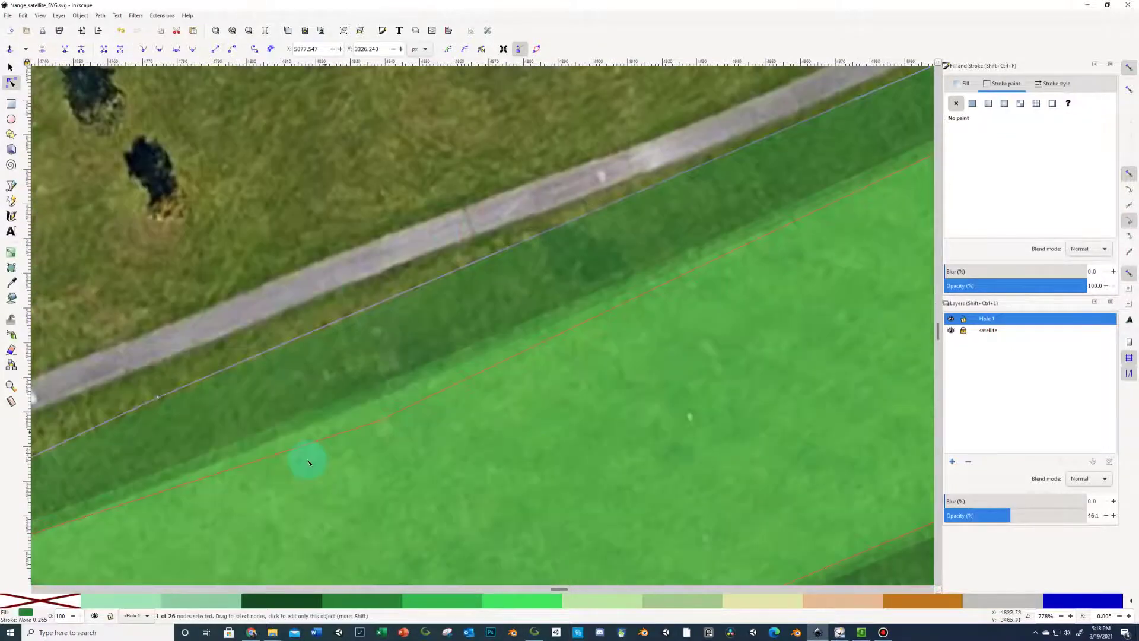
scroll(307, 462, "down", 4)
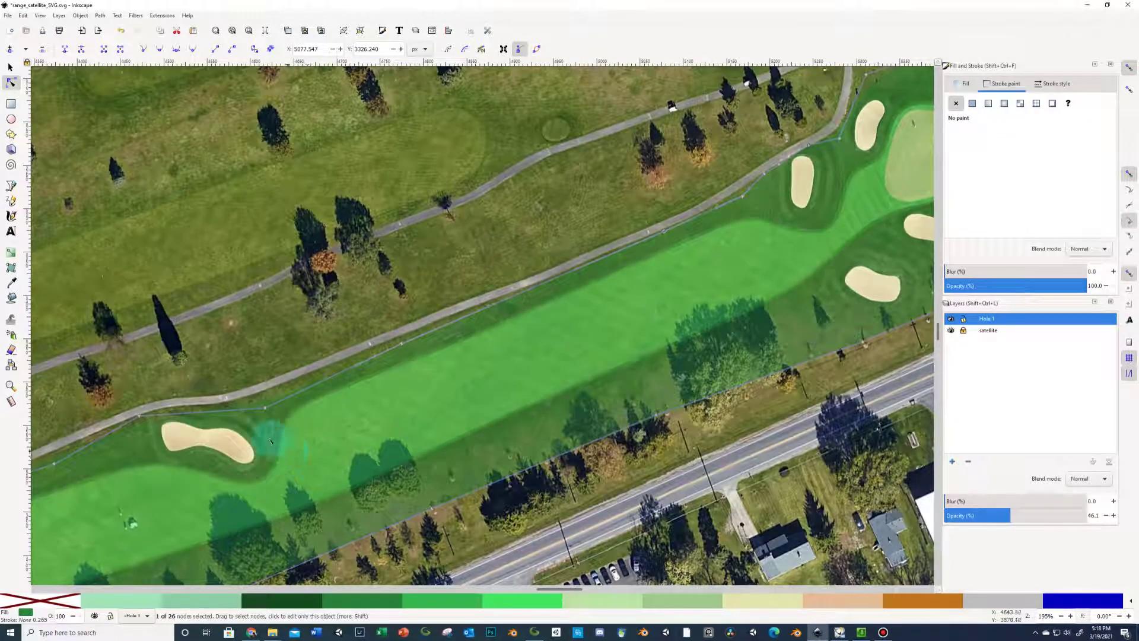
Lift the node above the left bunker and pull the tee-end corner up-left onto the path.
left_click(186, 414)
left_click_drag(186, 414, 185, 411)
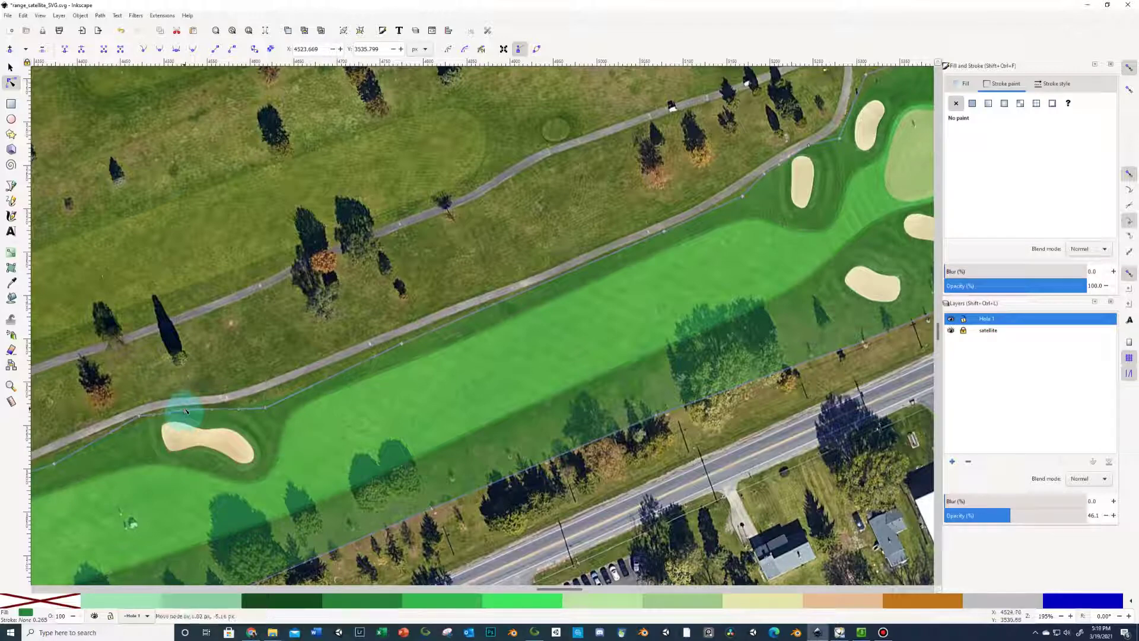
left_click_drag(565, 590, 536, 588)
scroll(275, 482, "down", 5)
scroll(276, 481, "down", 3)
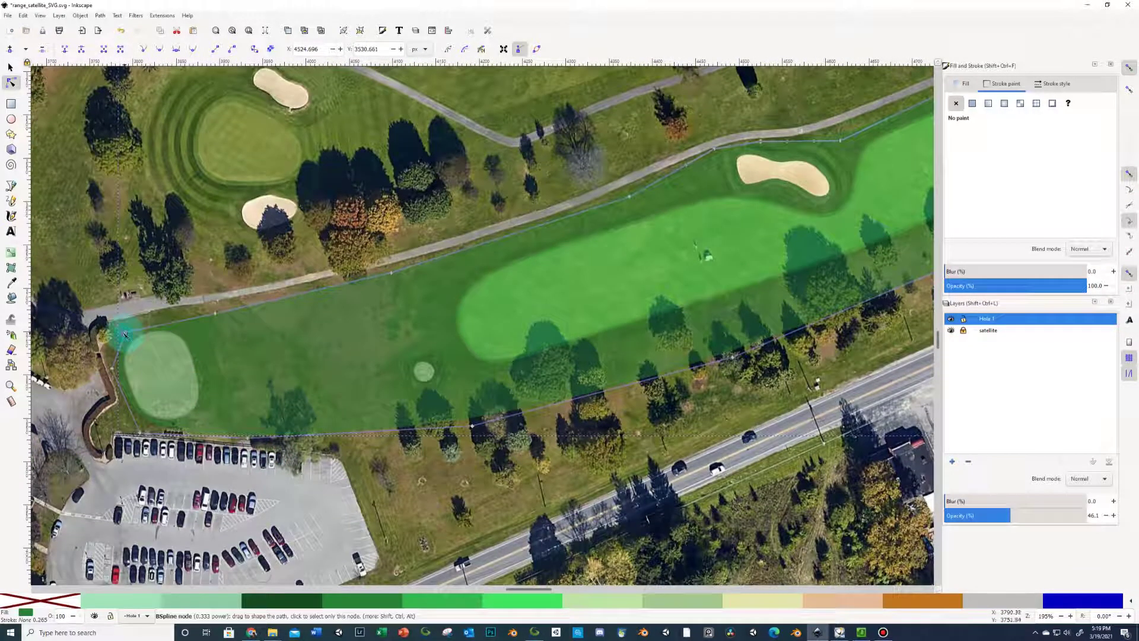
left_click_drag(124, 335, 119, 324)
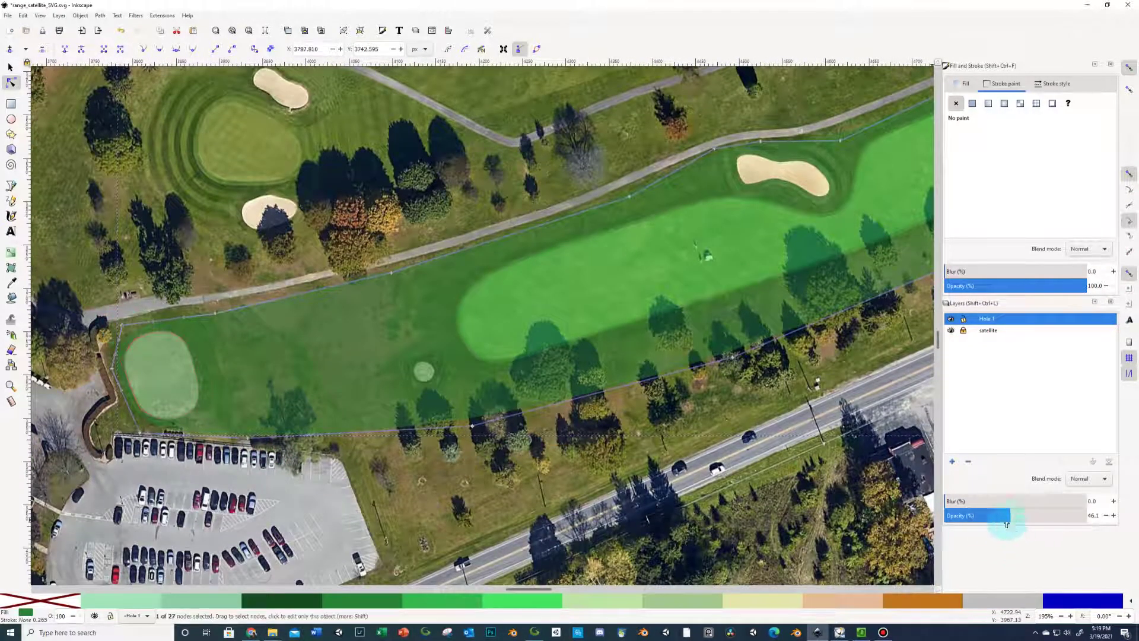
Restore the layer to full opacity and move both tee-end corner nodes left.
left_click_drag(1060, 513, 1107, 514)
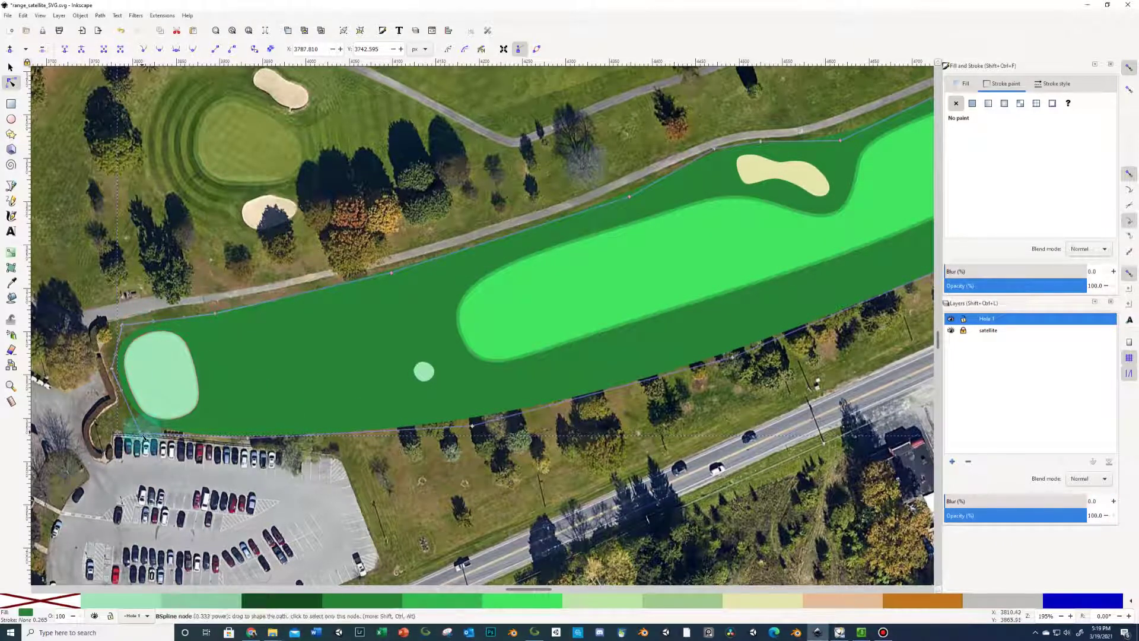
left_click_drag(142, 435, 130, 440)
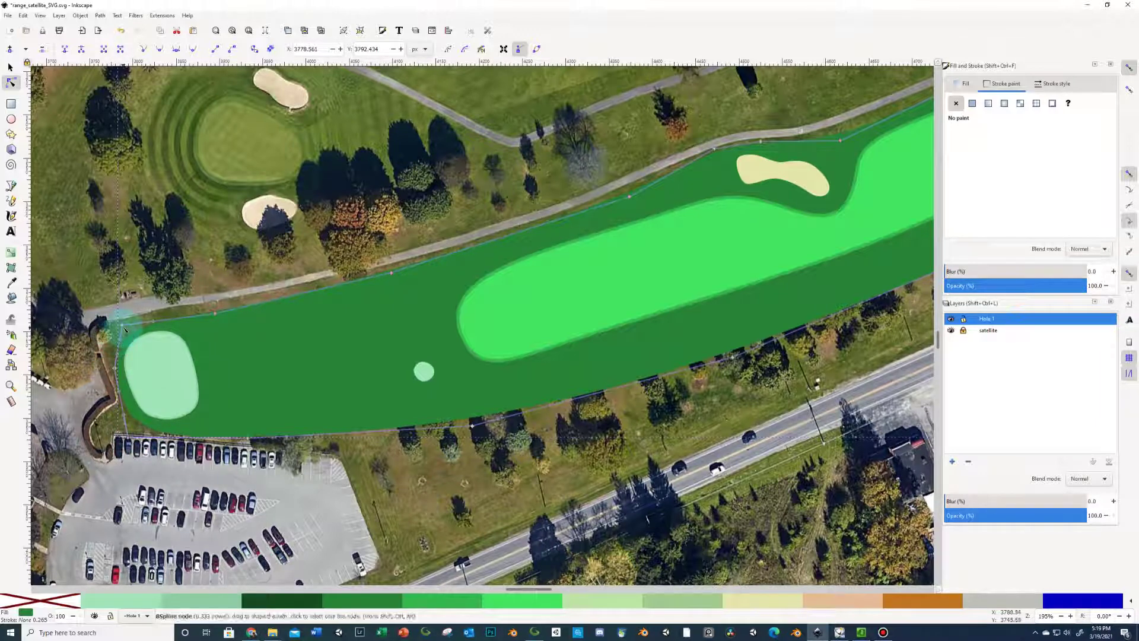
left_click_drag(123, 328, 115, 320)
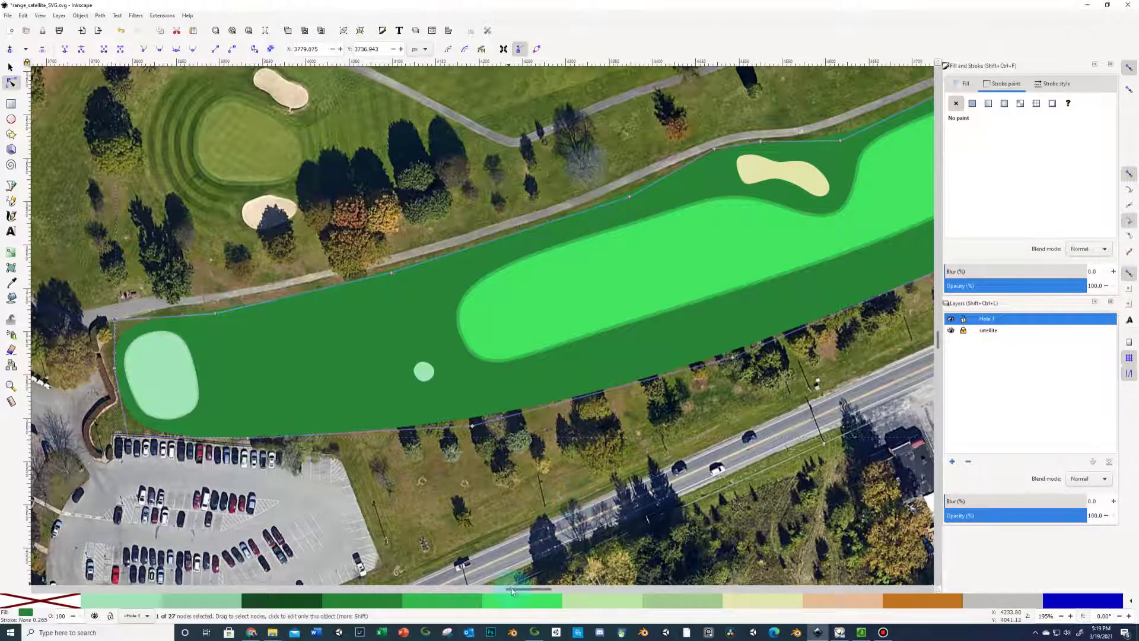
Fit the remaining upper-edge nodes to the cart path, checking the fit at reduced opacity.
left_click_drag(516, 591, 543, 594)
scroll(688, 320, "up", 10)
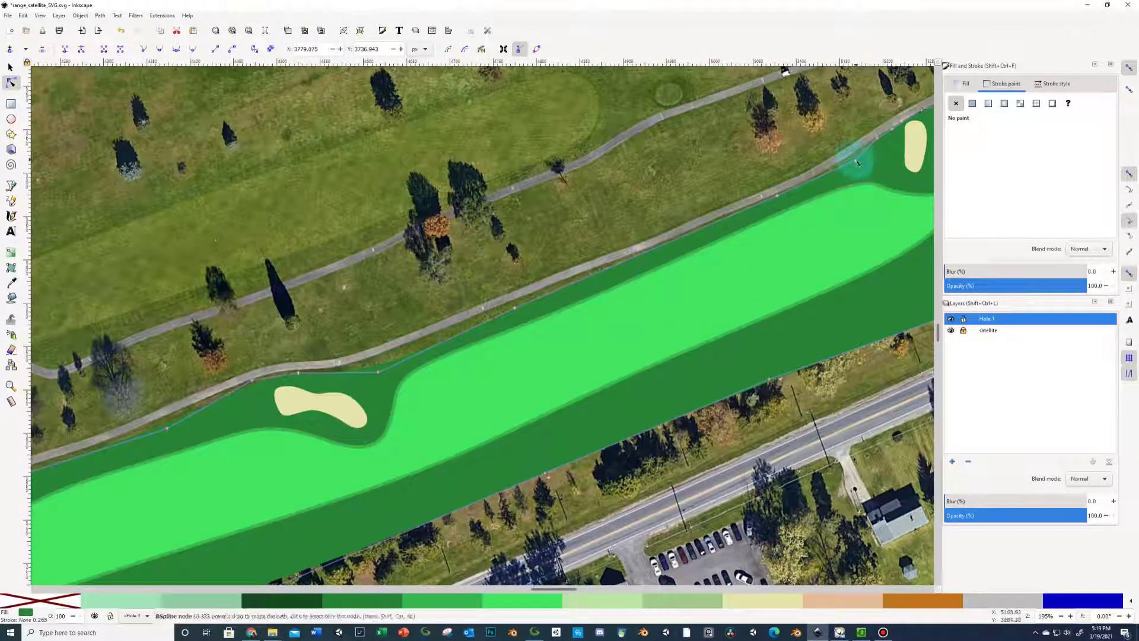
left_click_drag(858, 162, 851, 161)
left_click_drag(383, 377, 386, 369)
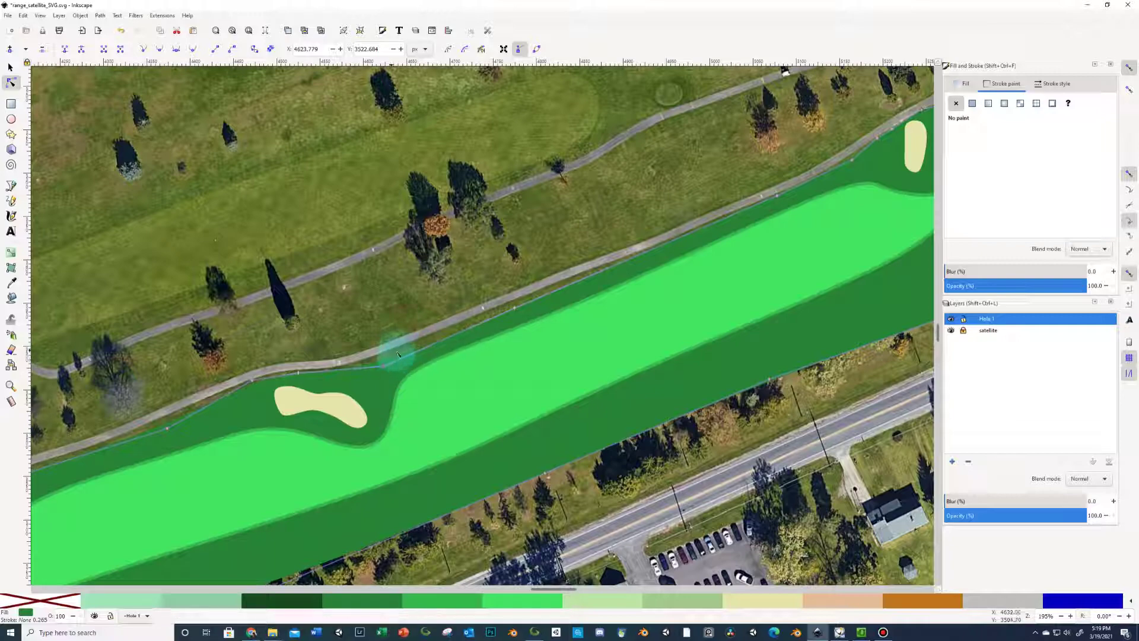
scroll(525, 369, "down", 5)
scroll(534, 376, "up", 5)
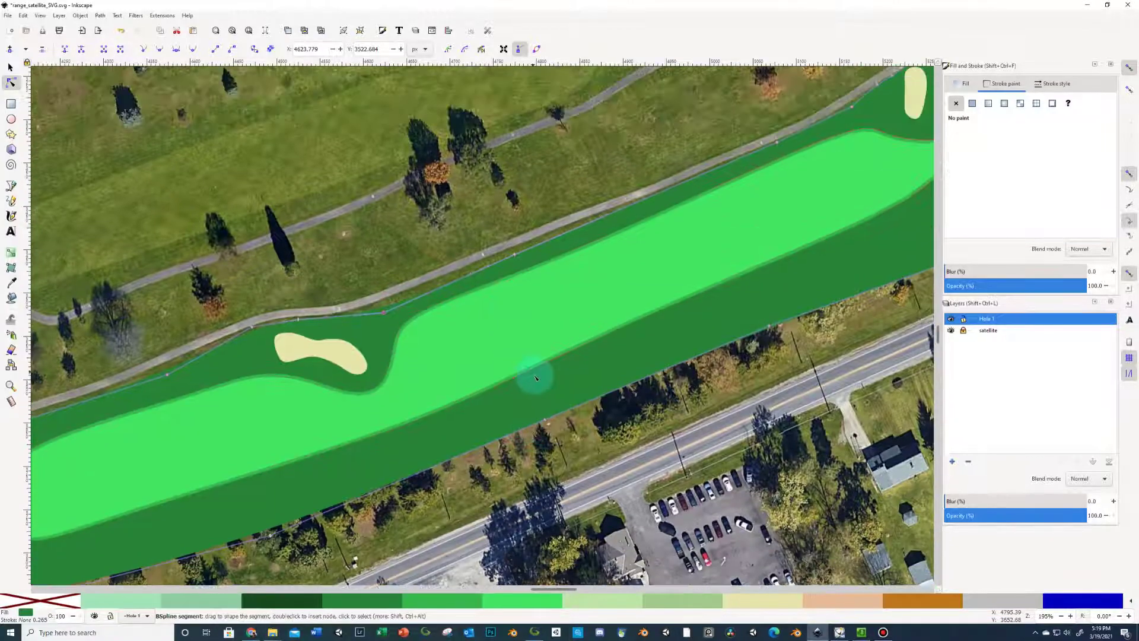
left_click_drag(1003, 517, 1020, 516)
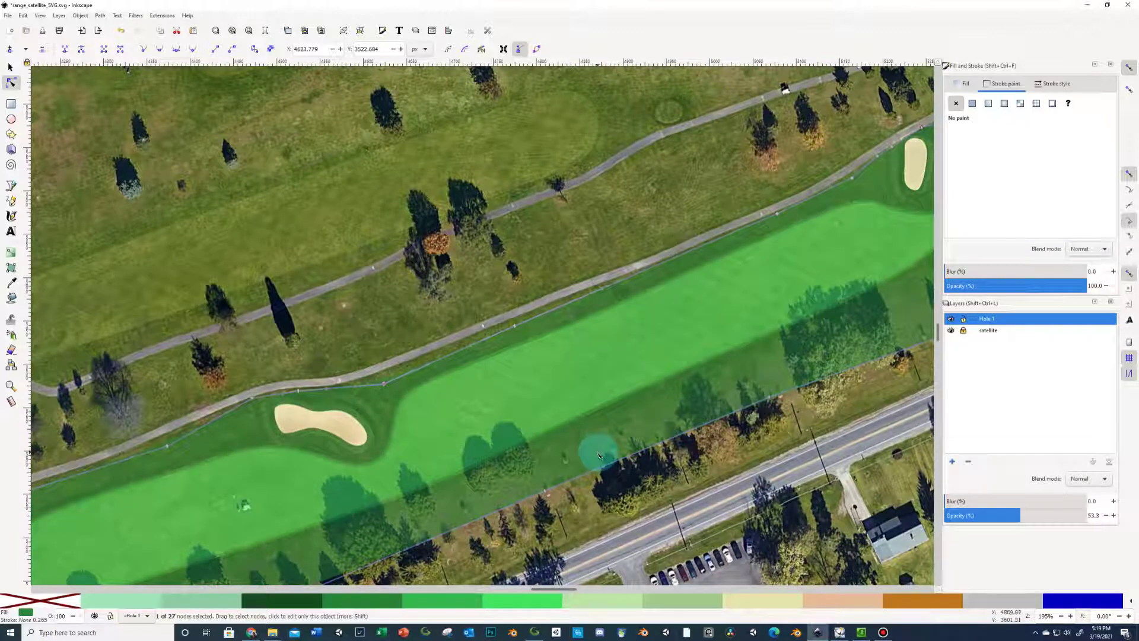
left_click_drag(1044, 516, 1104, 516)
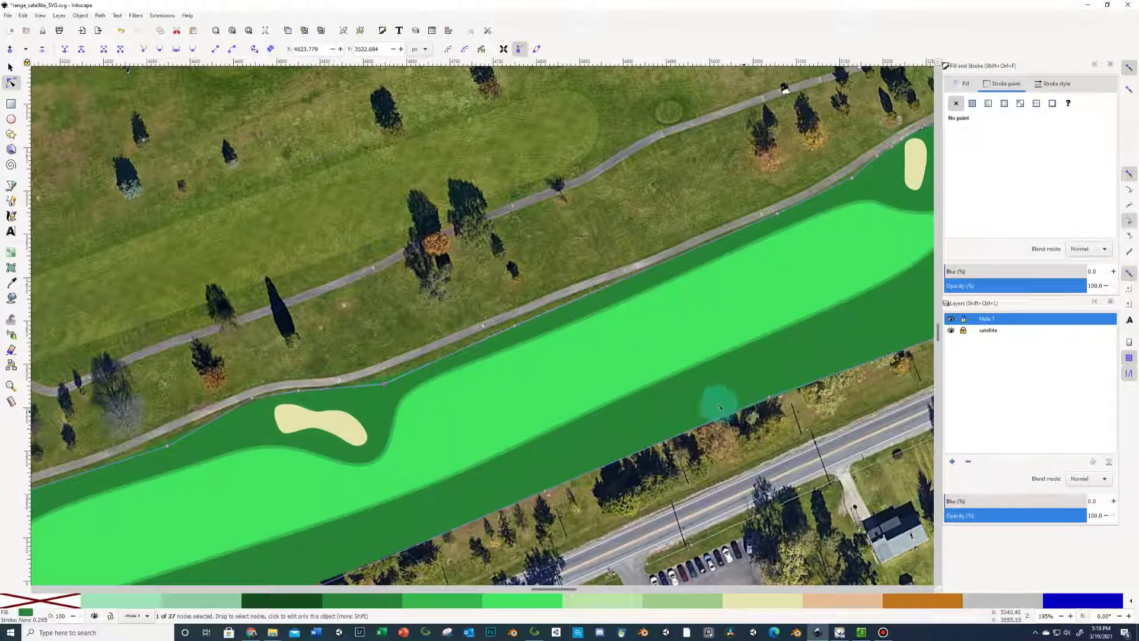
key("minus")
key("minus")
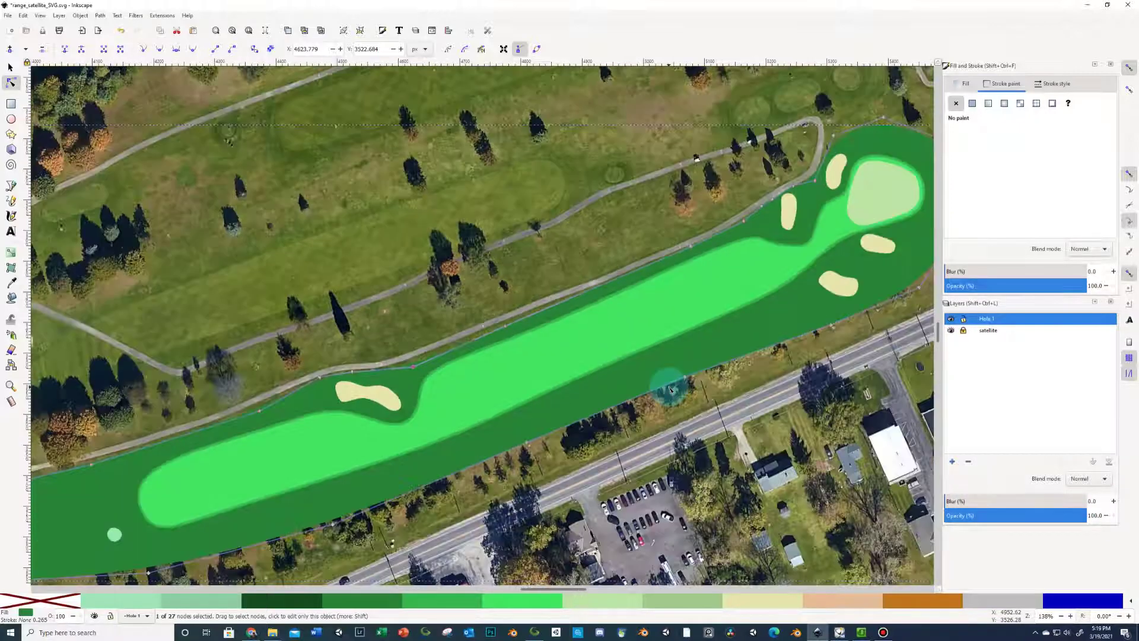